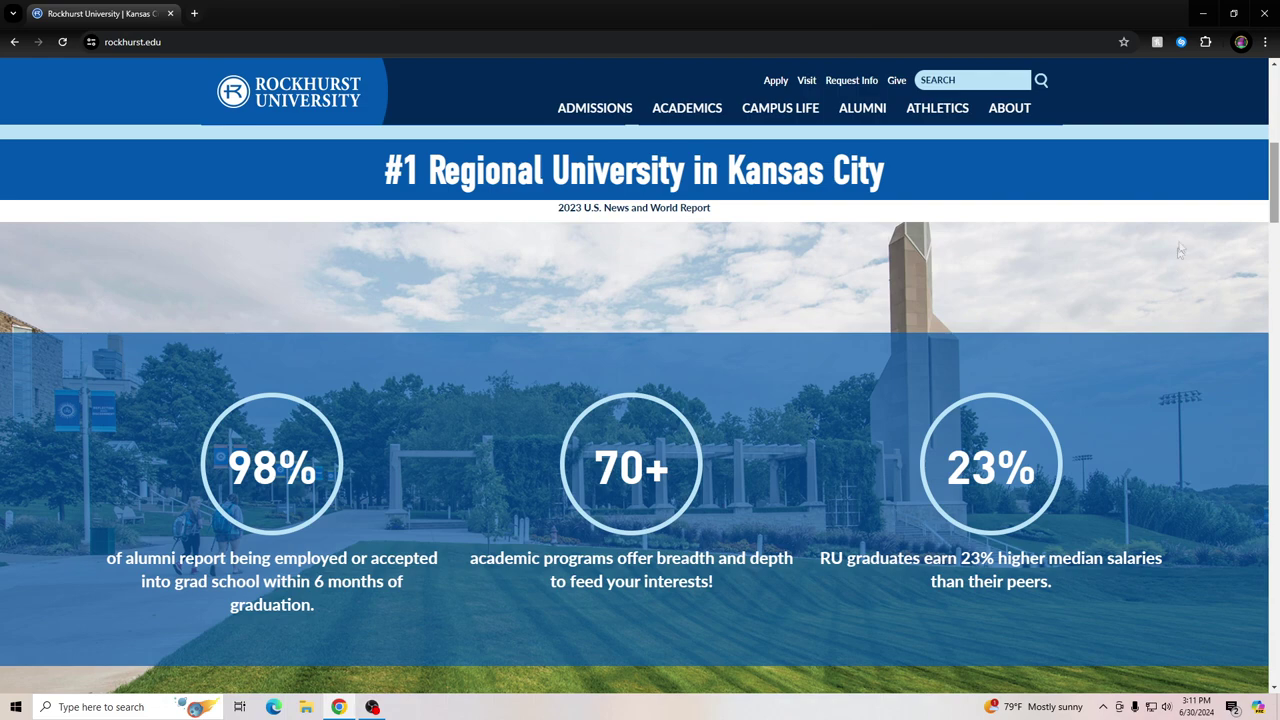
Open the Bookstore link under Resources in the university site's footer
{"action": "left_click_drag", "start_coordinate": [1276, 185], "coordinate": [1274, 640]}
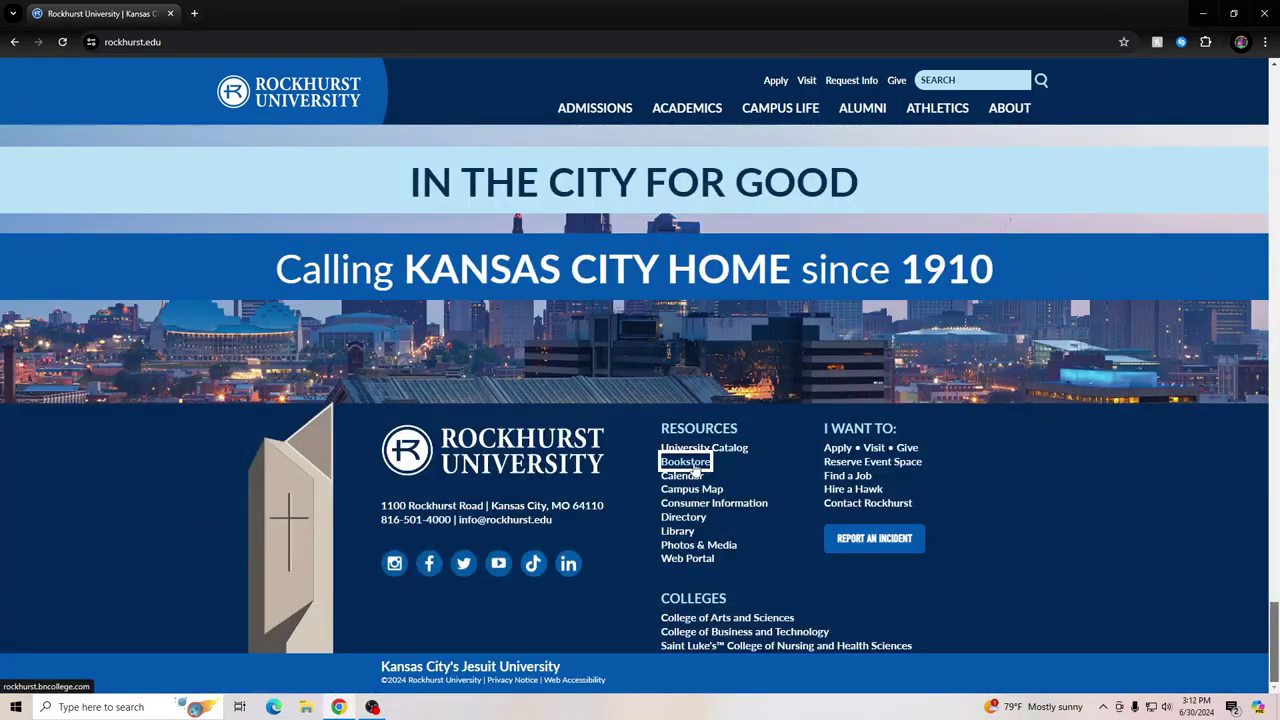
{"action": "left_click", "coordinate": [695, 469]}
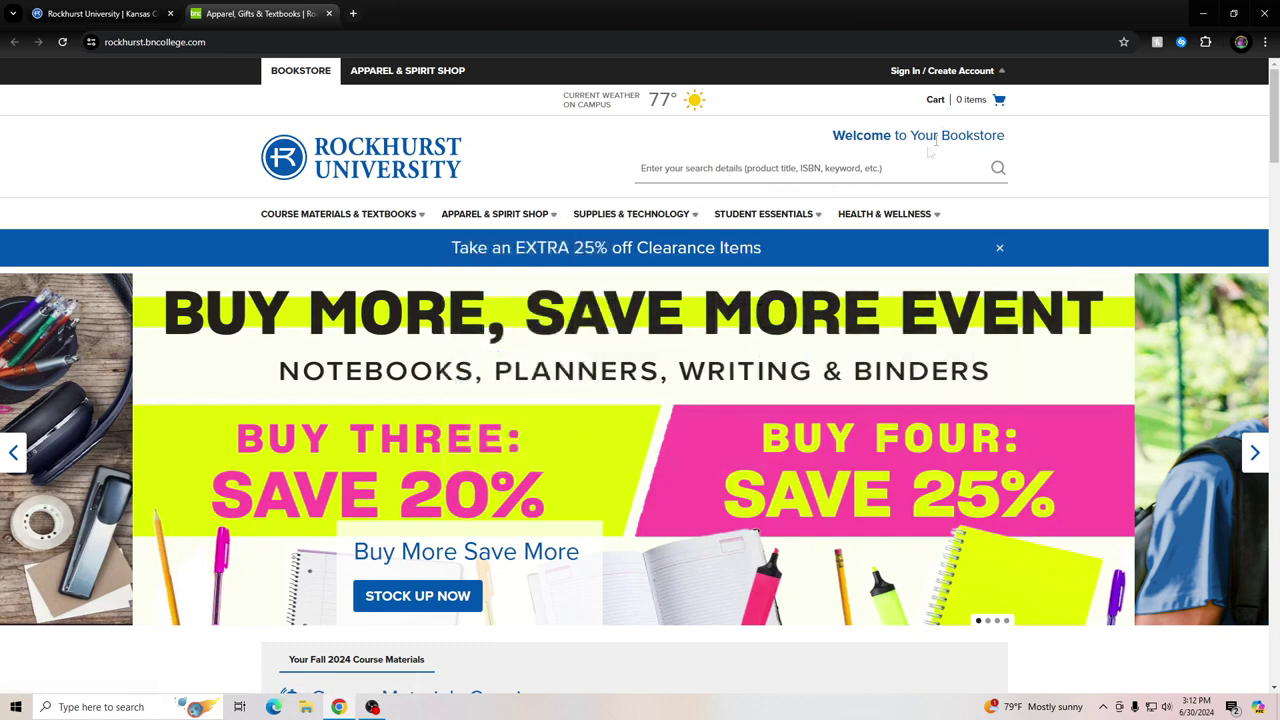
Choose Create Account from the Sign In / Create Account menu
{"action": "left_click", "coordinate": [950, 72]}
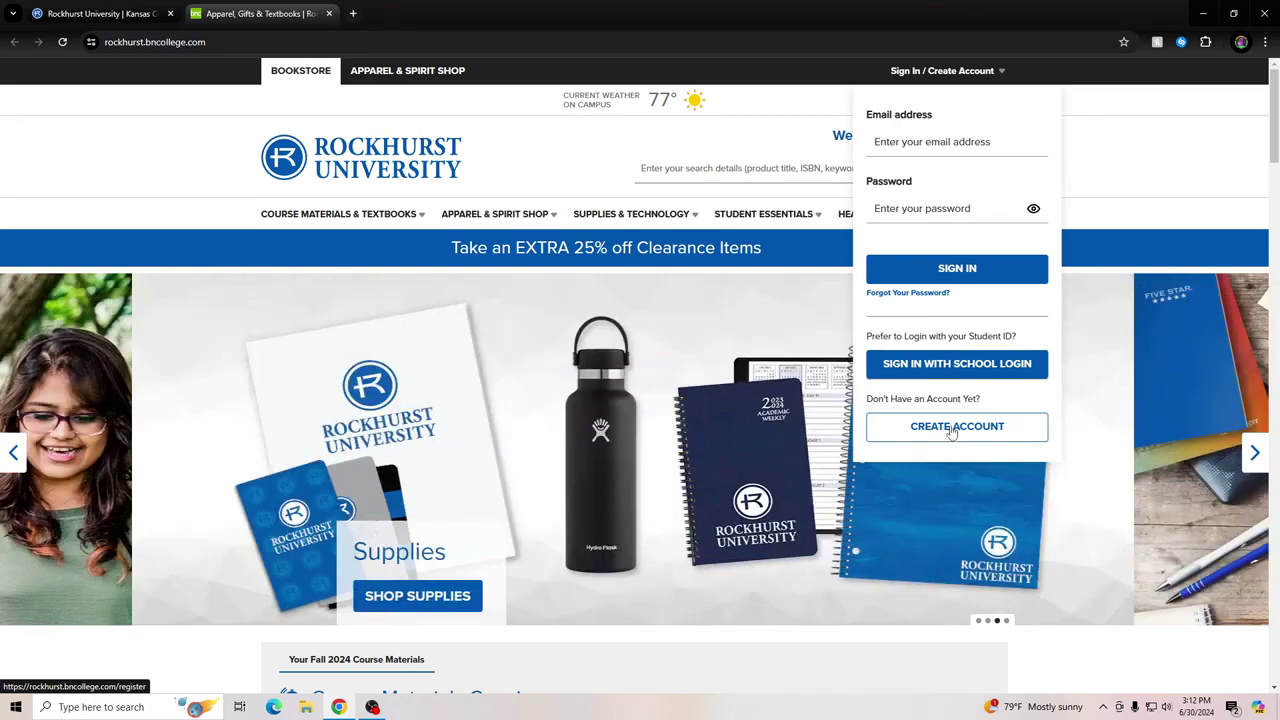
{"action": "left_click", "coordinate": [952, 432]}
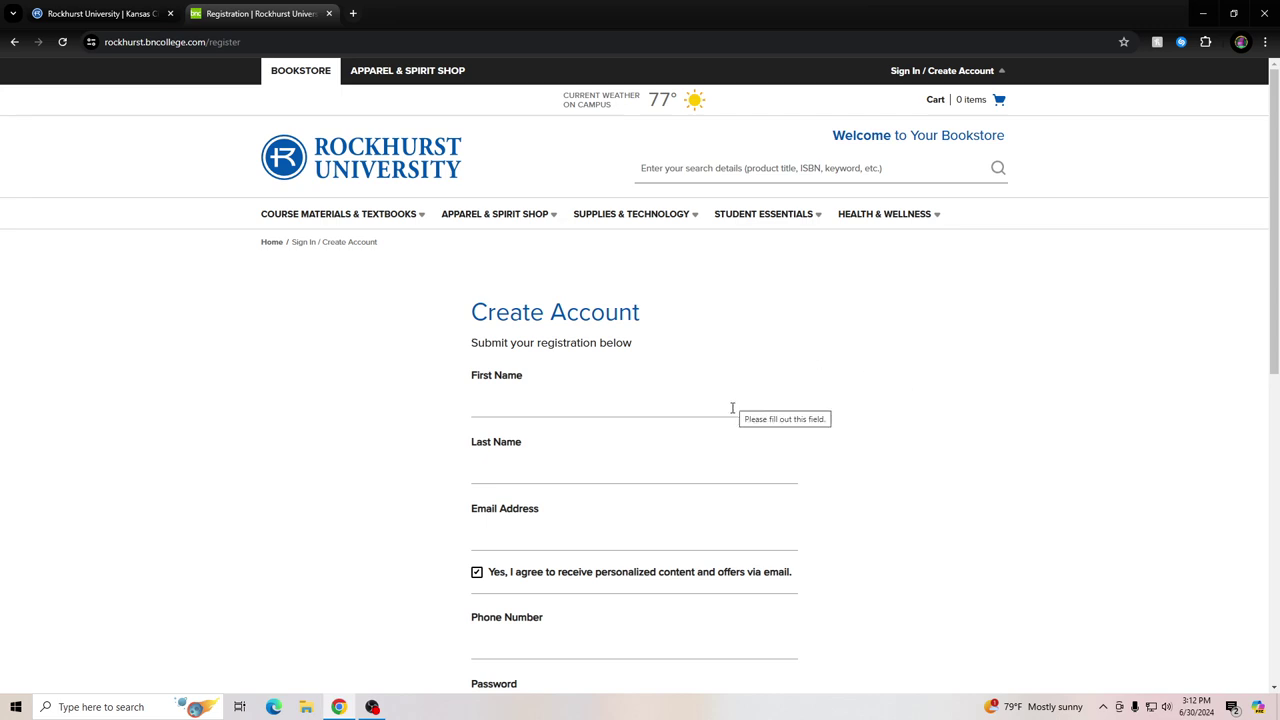
Fill in First Name, Last Name and Email Address with the student's details and school e-mail
{"action": "scroll", "coordinate": [733, 404], "scroll_direction": "down", "scroll_amount": 1}
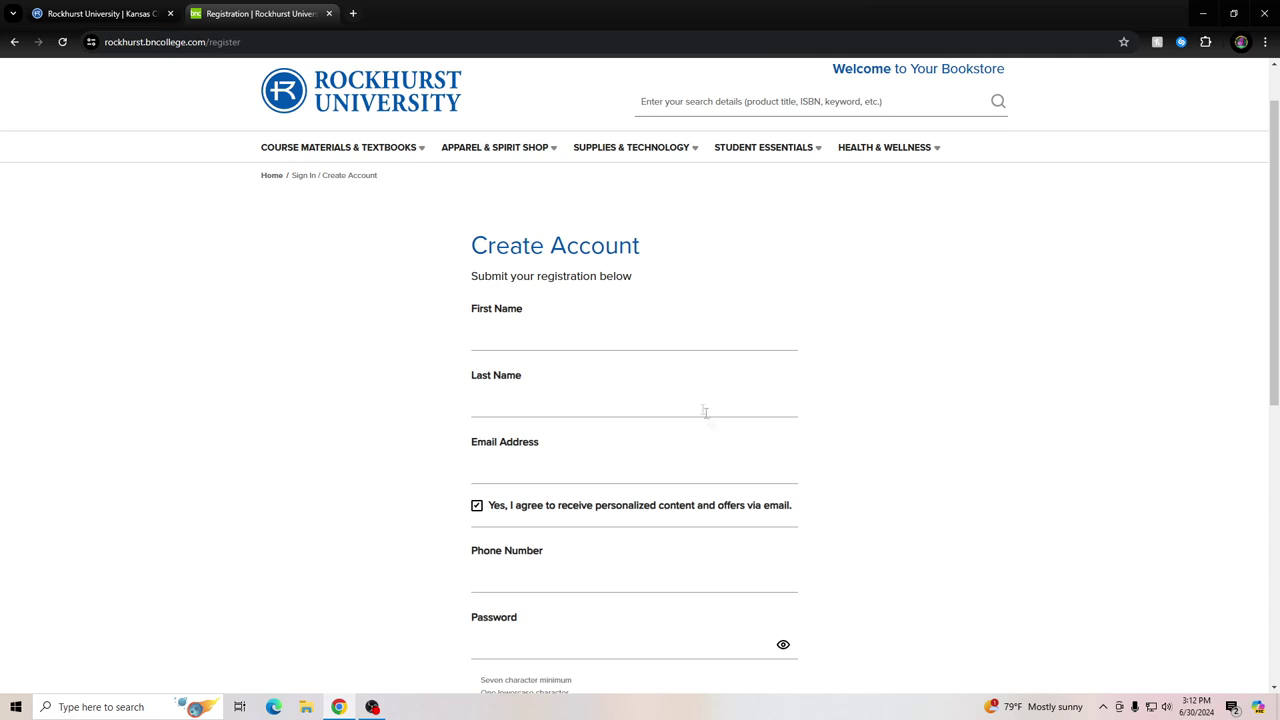
{"action": "scroll", "coordinate": [743, 340], "scroll_direction": "down", "scroll_amount": 1}
{"action": "left_click", "coordinate": [596, 271]}
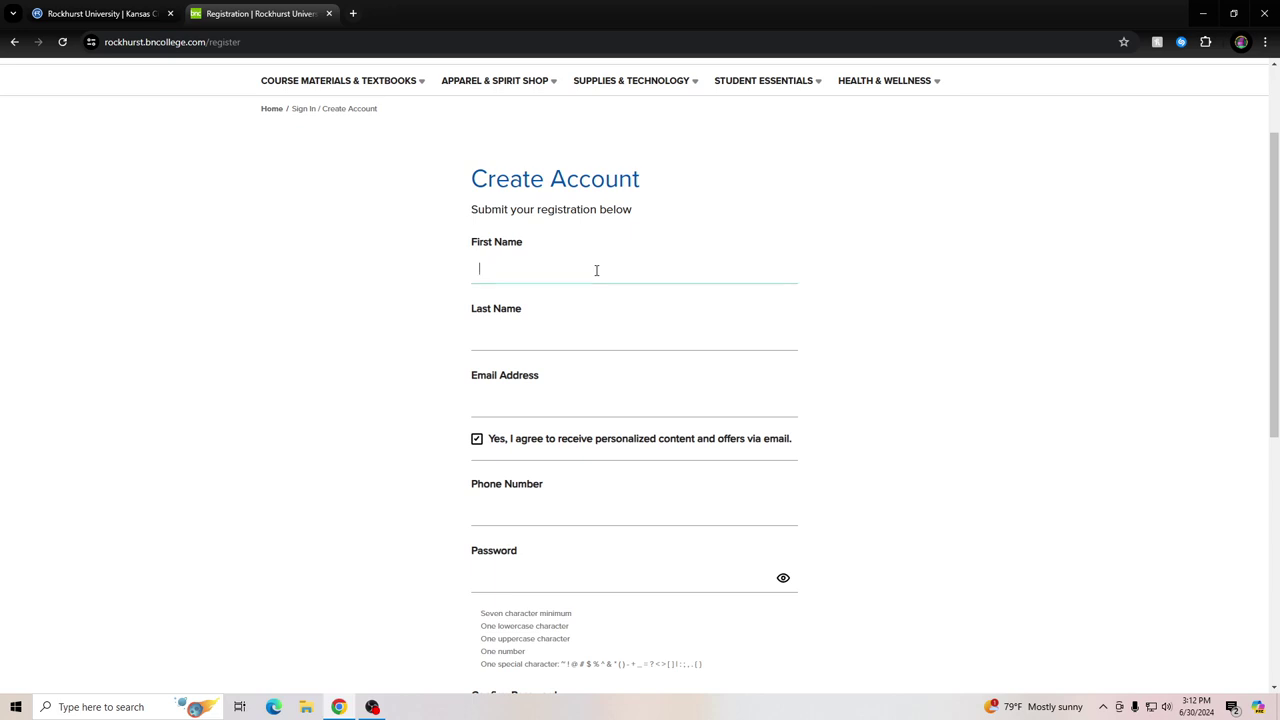
{"action": "type", "text": "Thor"}
{"action": "key", "text": "BackSpace"}
{"action": "key", "text": "BackSpace"}
{"action": "key", "text": "BackSpace"}
{"action": "key", "text": "Tab"}
{"action": "key", "text": "Tab"}
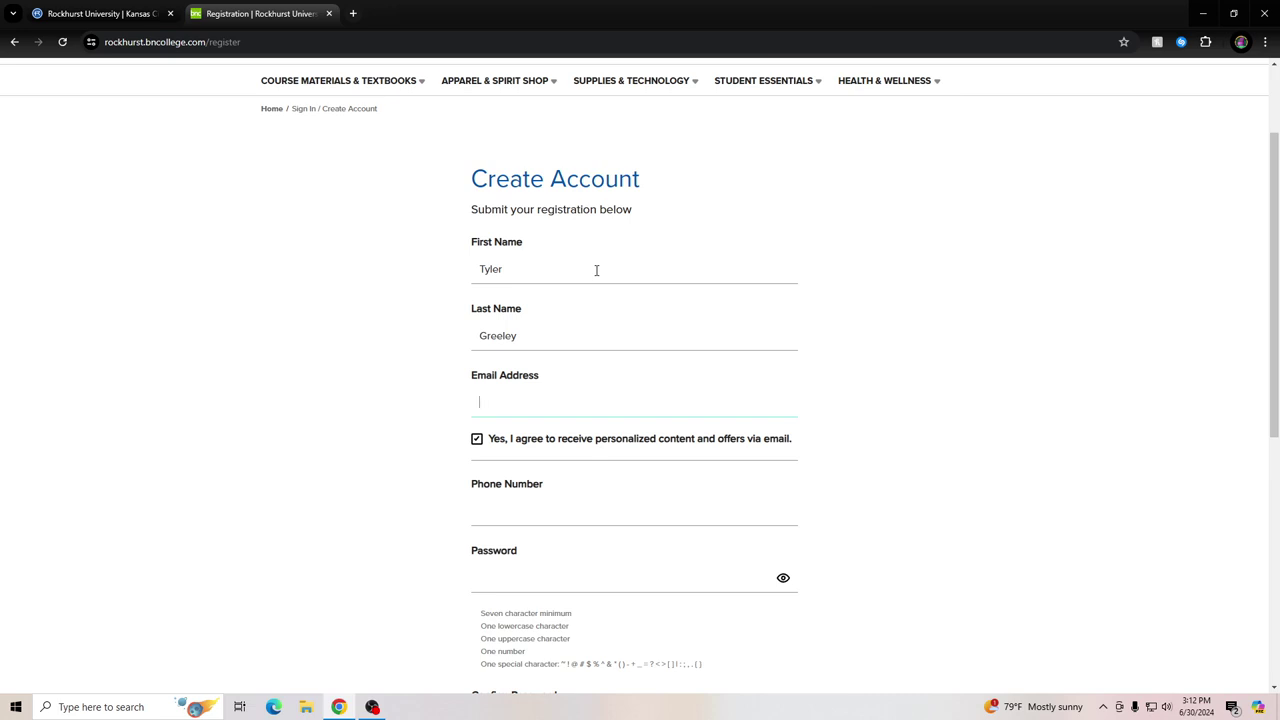
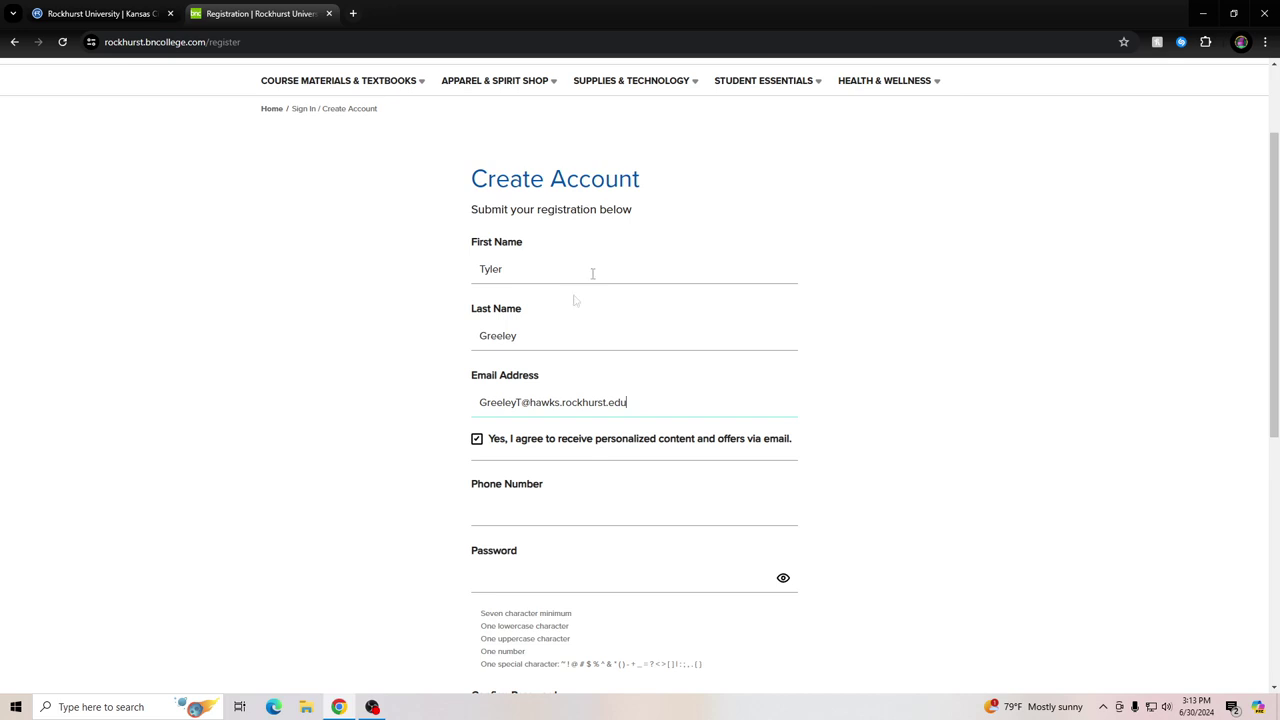
{"action": "scroll", "coordinate": [538, 486], "scroll_direction": "down", "scroll_amount": 1}
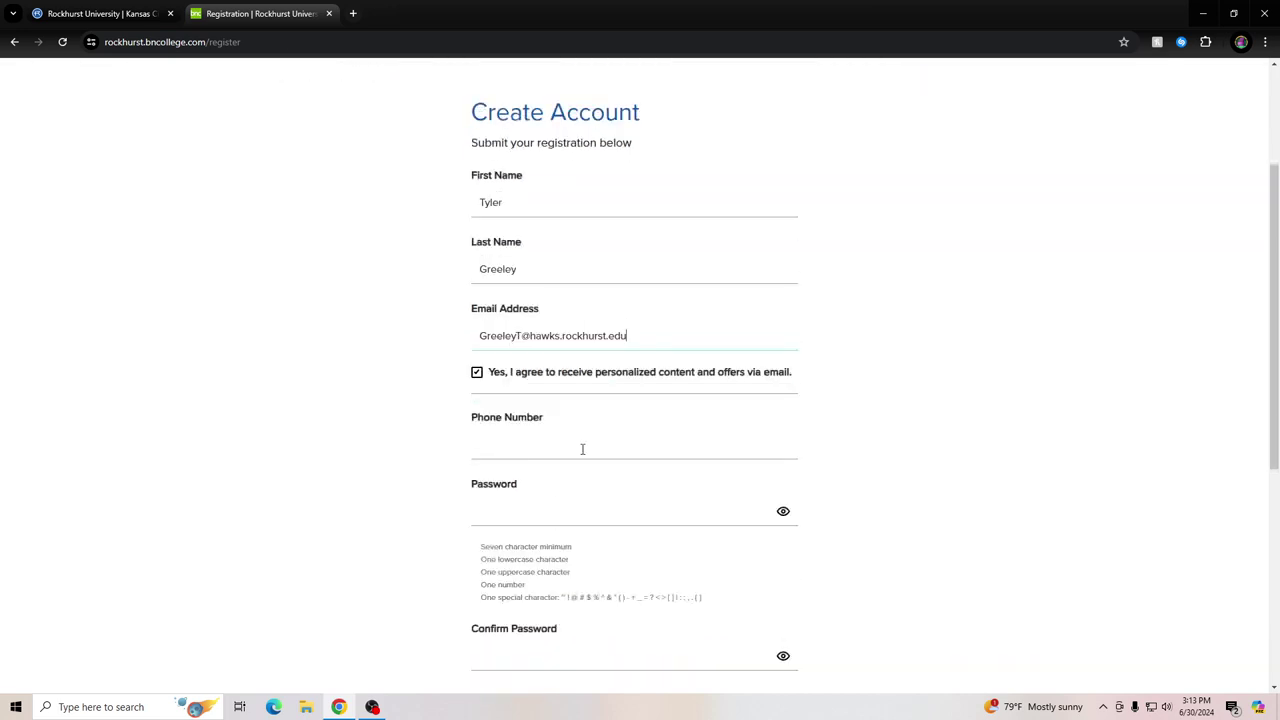
{"action": "scroll", "coordinate": [583, 449], "scroll_direction": "down", "scroll_amount": 2}
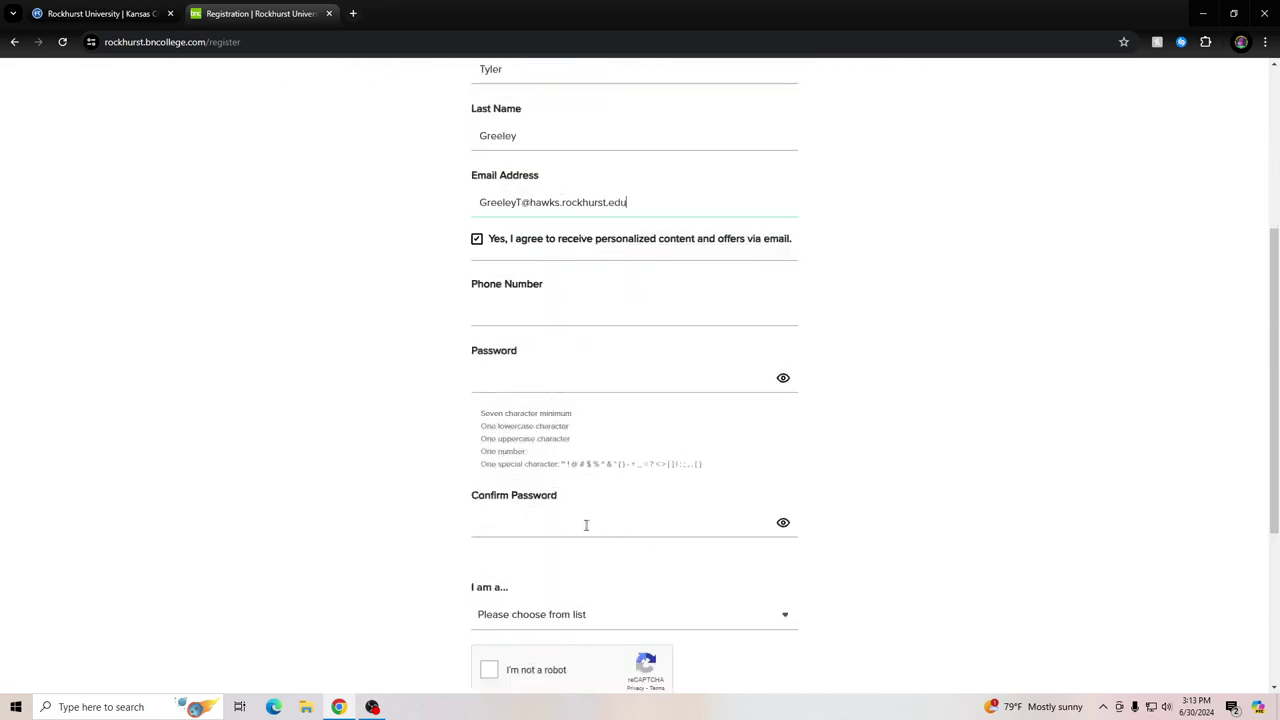
{"action": "scroll", "coordinate": [486, 462], "scroll_direction": "down", "scroll_amount": 2}
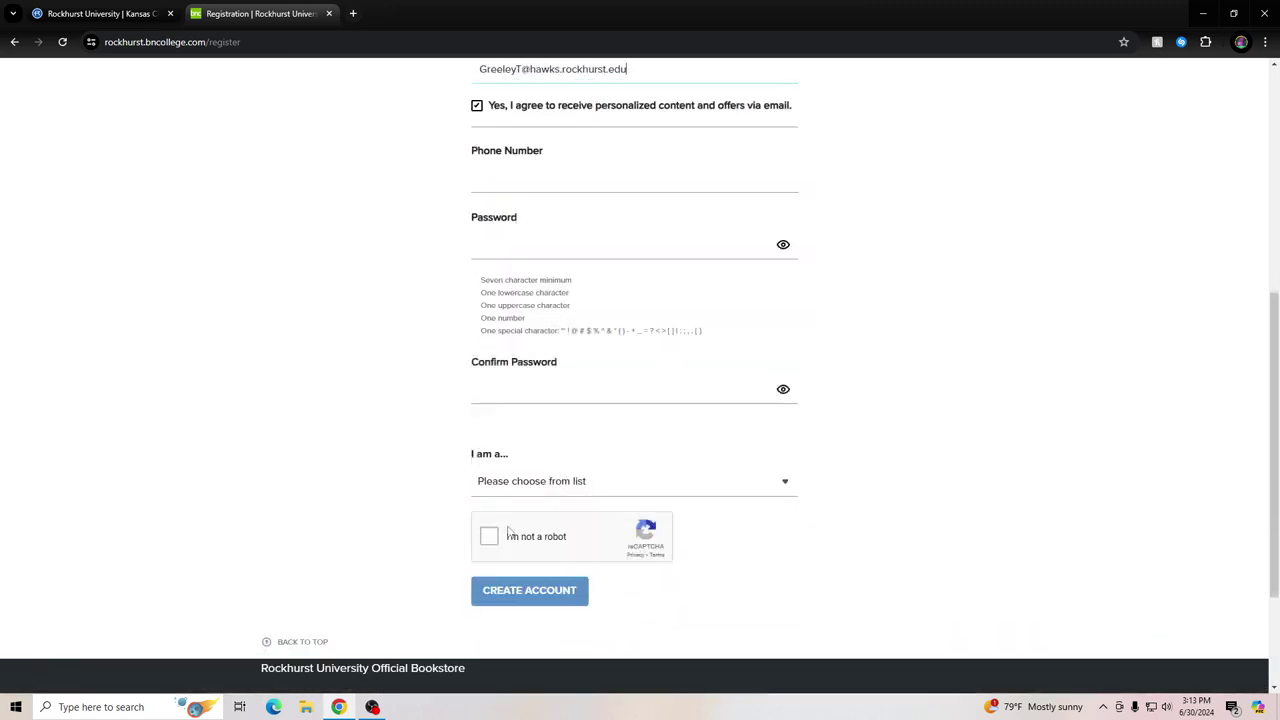
{"action": "scroll", "coordinate": [390, 380], "scroll_direction": "up", "scroll_amount": 6}
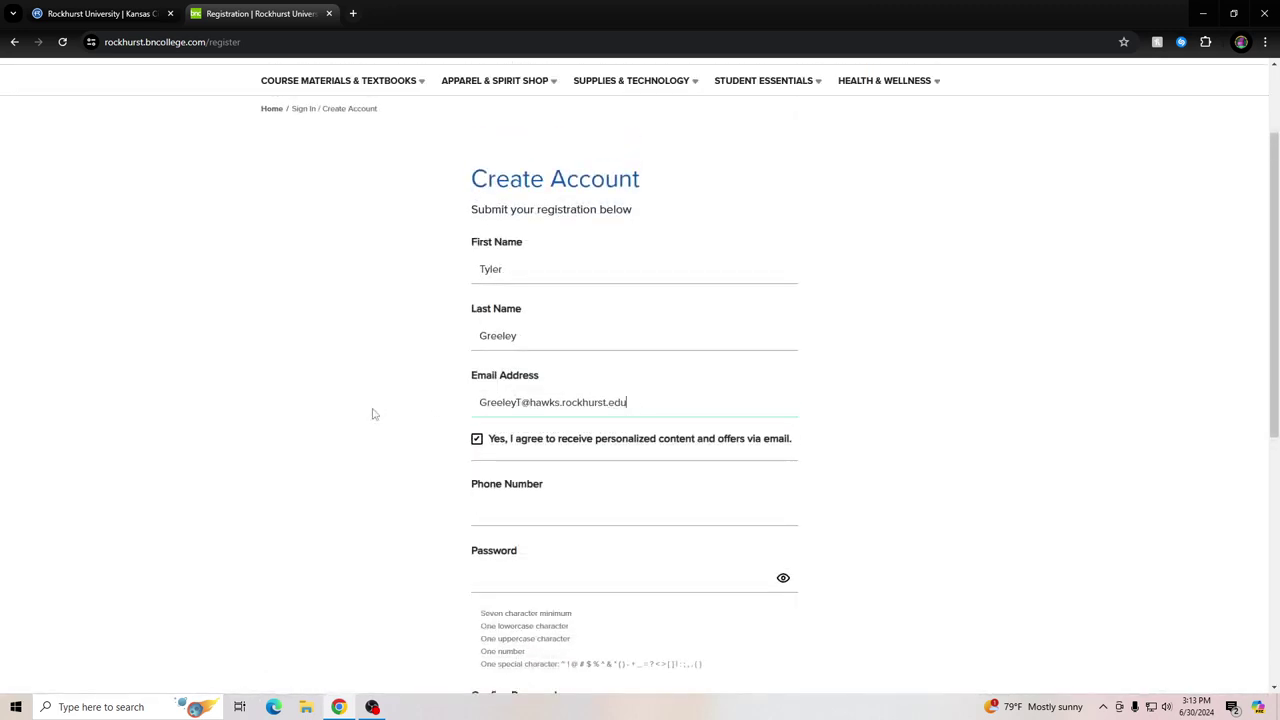
{"action": "scroll", "coordinate": [374, 415], "scroll_direction": "up", "scroll_amount": 1}
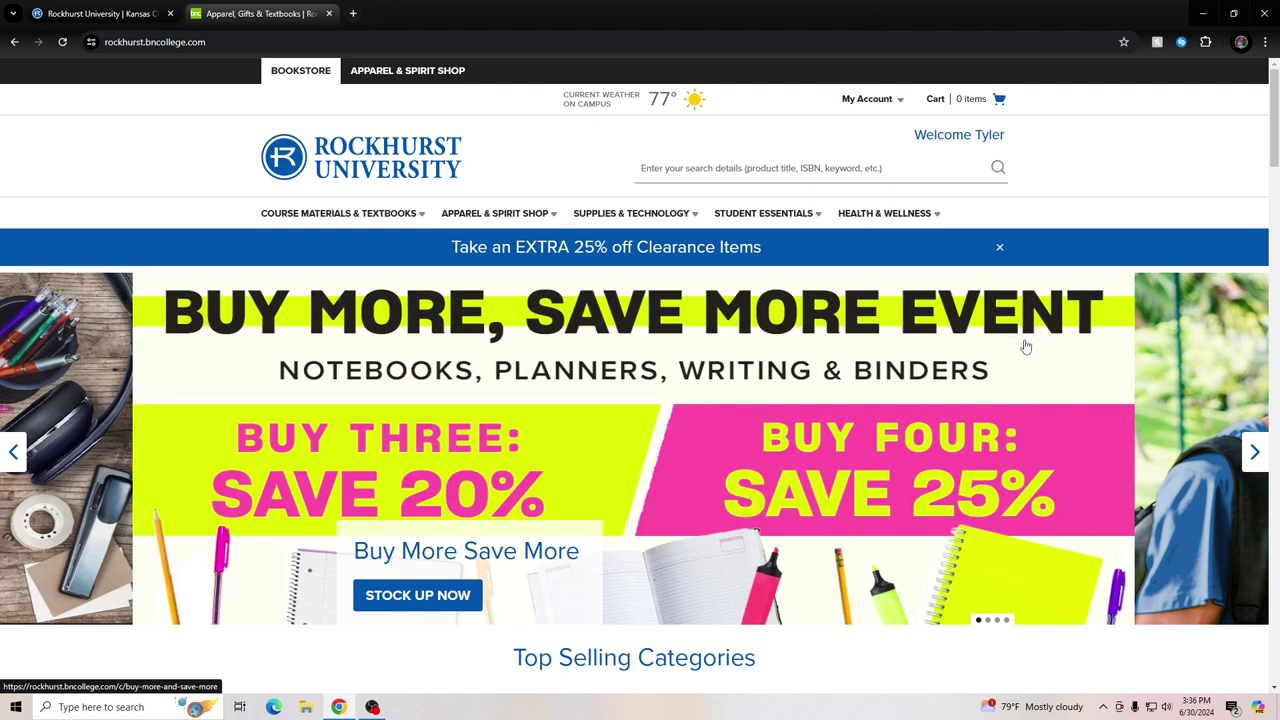
Go to Find Course Materials from the Course Materials & Textbooks menu
{"action": "left_click", "coordinate": [340, 216]}
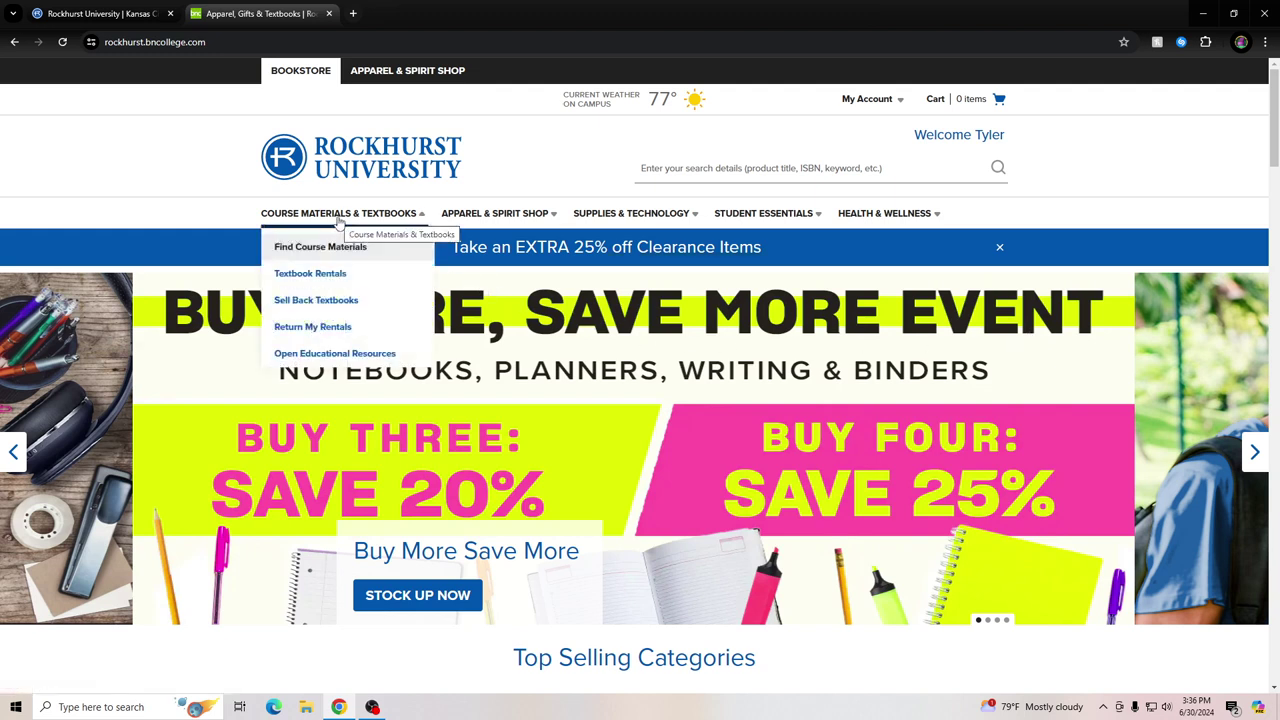
{"action": "left_click", "coordinate": [350, 252]}
{"action": "scroll", "coordinate": [473, 503], "scroll_direction": "down", "scroll_amount": 3}
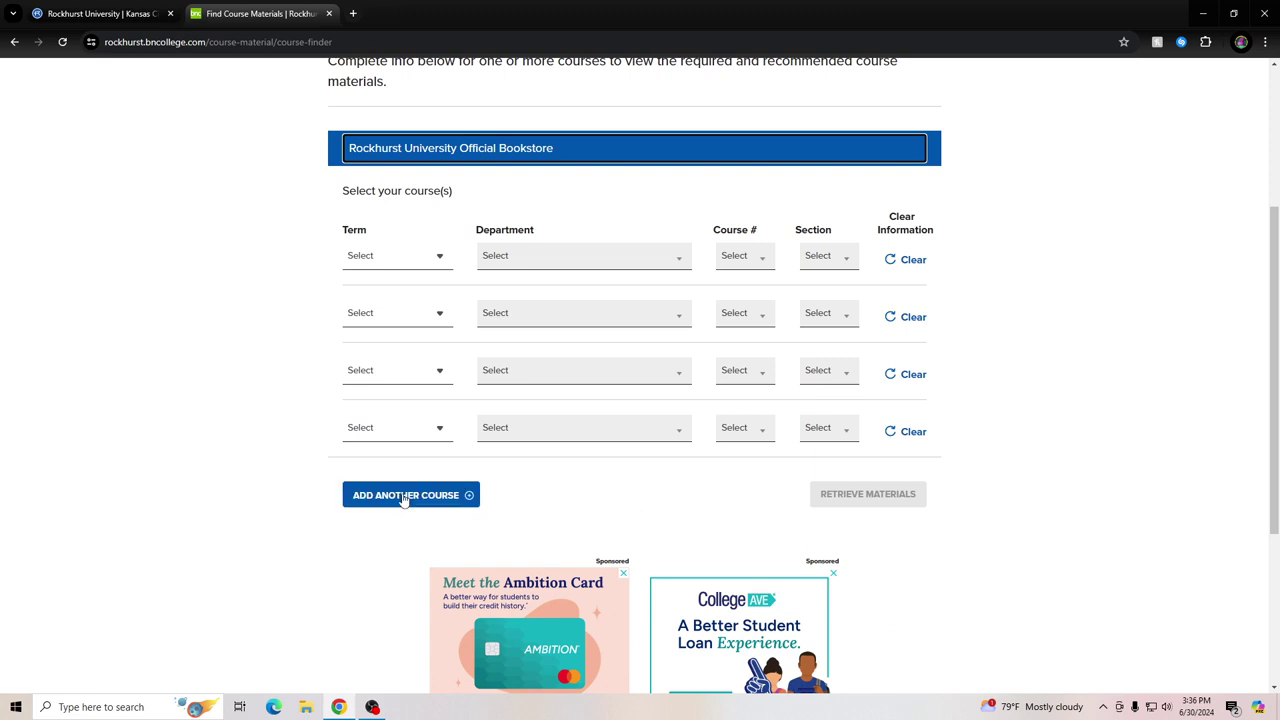
Add a fifth course row and set all five rows' term to Fall 2024
{"action": "left_click", "coordinate": [404, 497]}
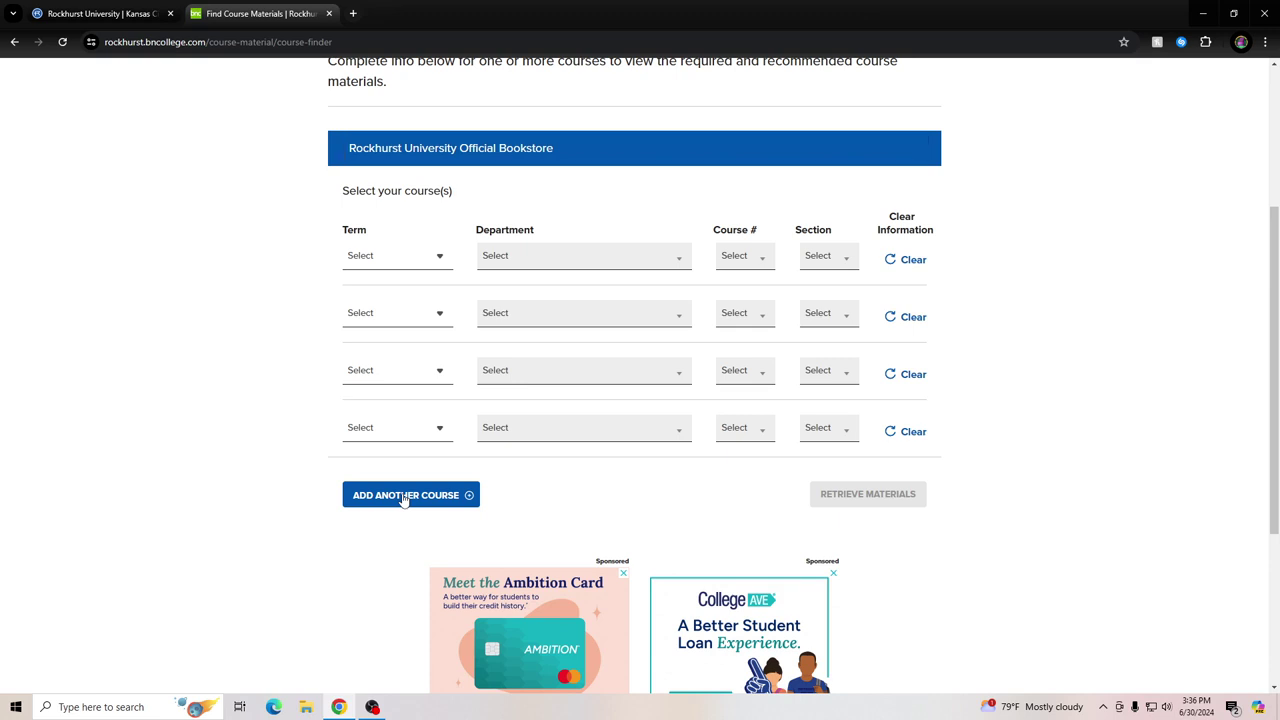
{"action": "left_click", "coordinate": [398, 262]}
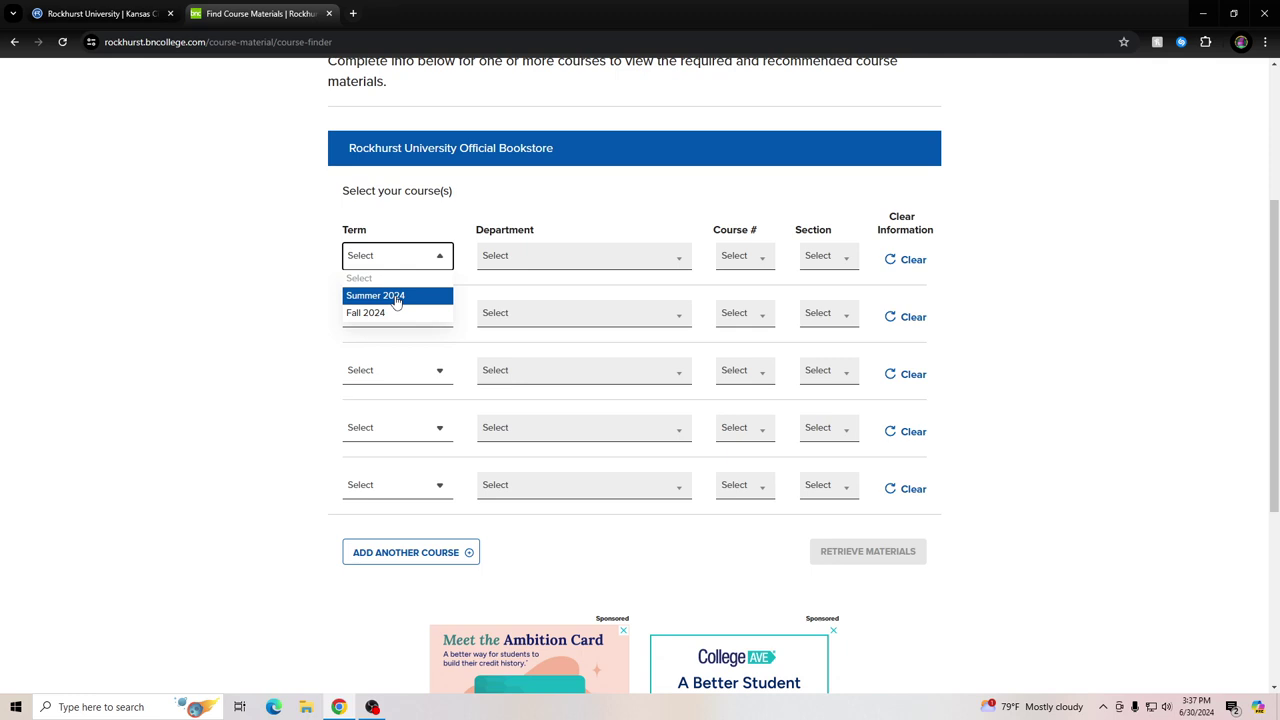
{"action": "left_click", "coordinate": [384, 313]}
{"action": "left_click", "coordinate": [384, 316]}
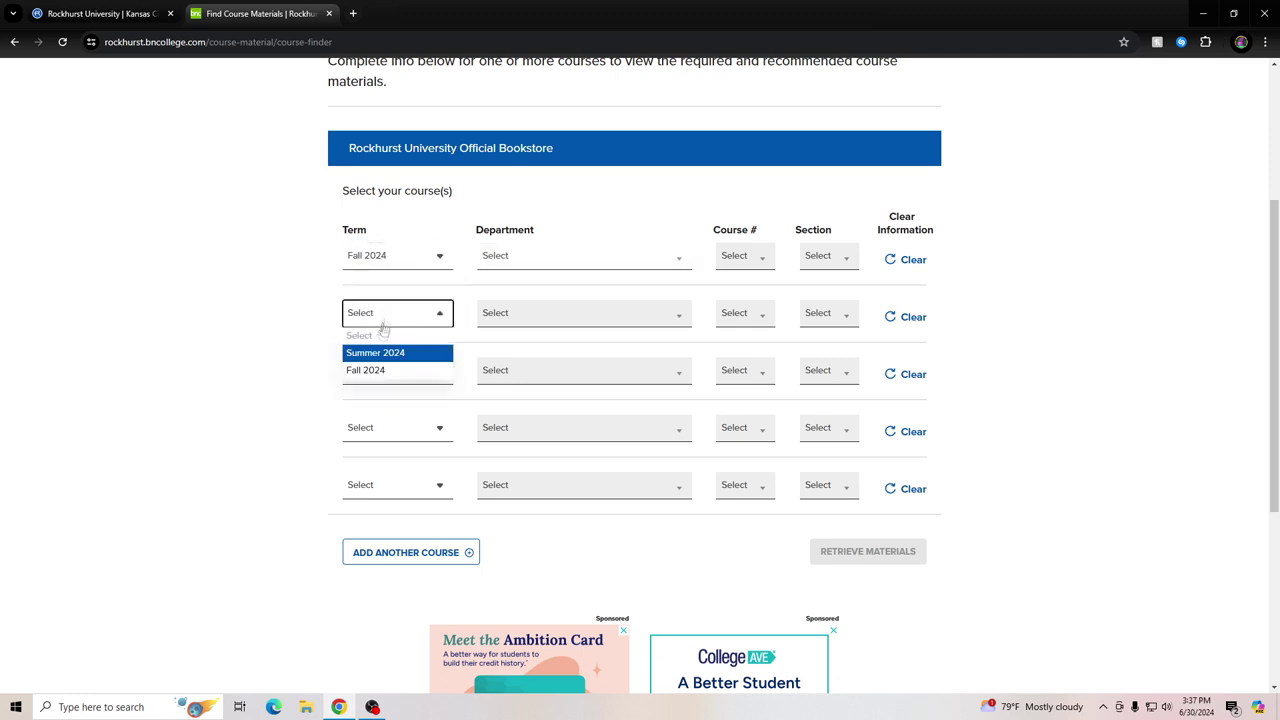
{"action": "left_click", "coordinate": [365, 370]}
{"action": "left_click", "coordinate": [363, 373]}
{"action": "left_click", "coordinate": [364, 428]}
{"action": "left_click", "coordinate": [372, 432]}
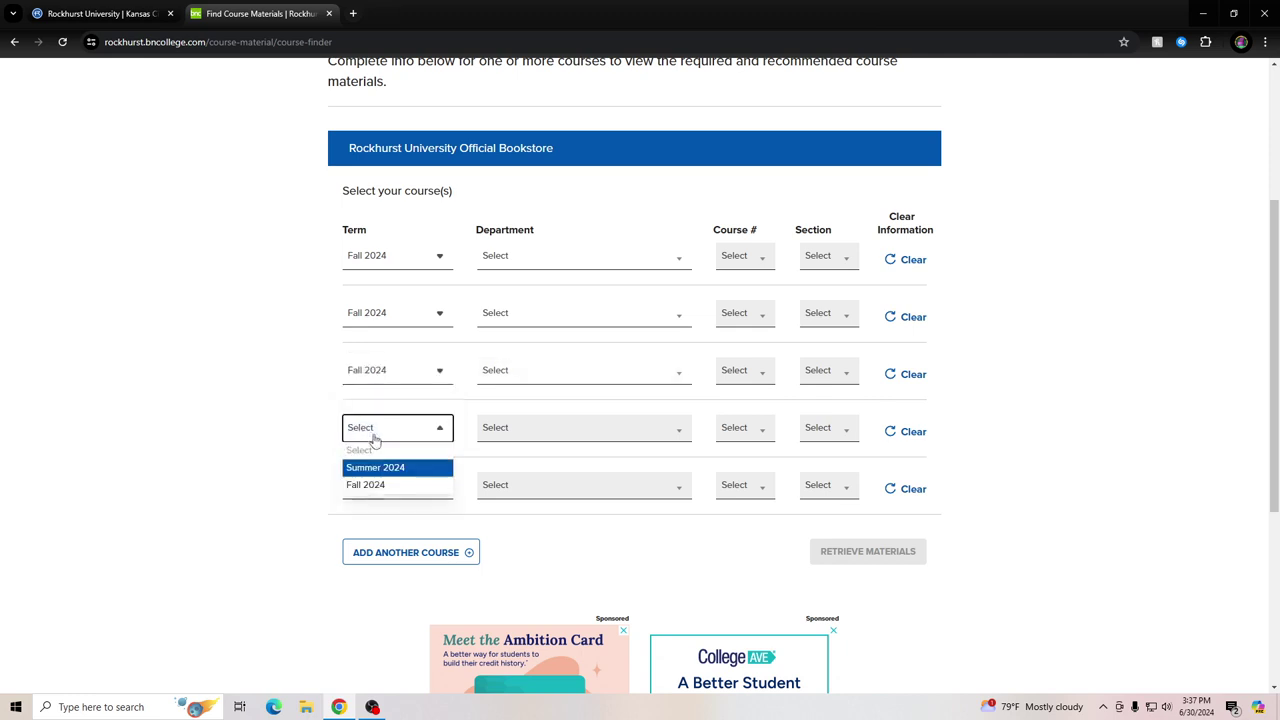
{"action": "left_click", "coordinate": [371, 485]}
{"action": "left_click", "coordinate": [371, 488]}
{"action": "left_click", "coordinate": [371, 541]}
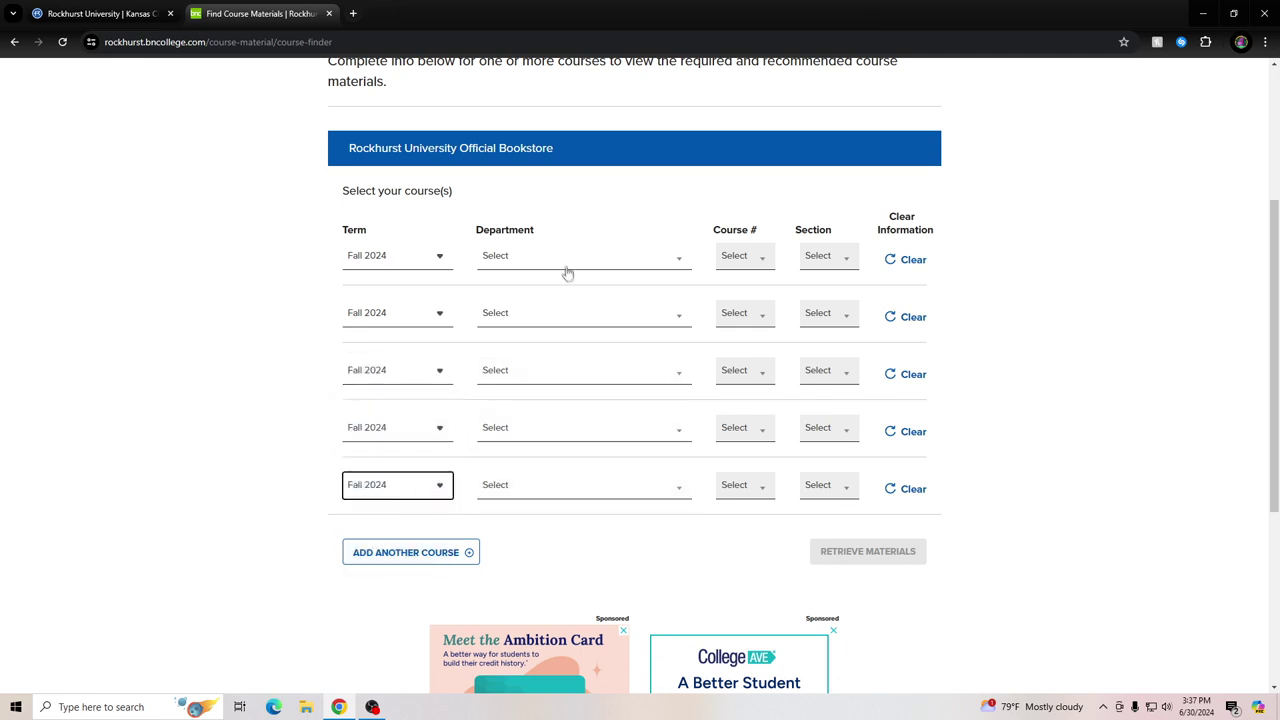
Set the first two courses to AC 2000 section LCA and CH 2610 section LCA
{"action": "left_click", "coordinate": [565, 258]}
{"action": "left_click", "coordinate": [496, 334]}
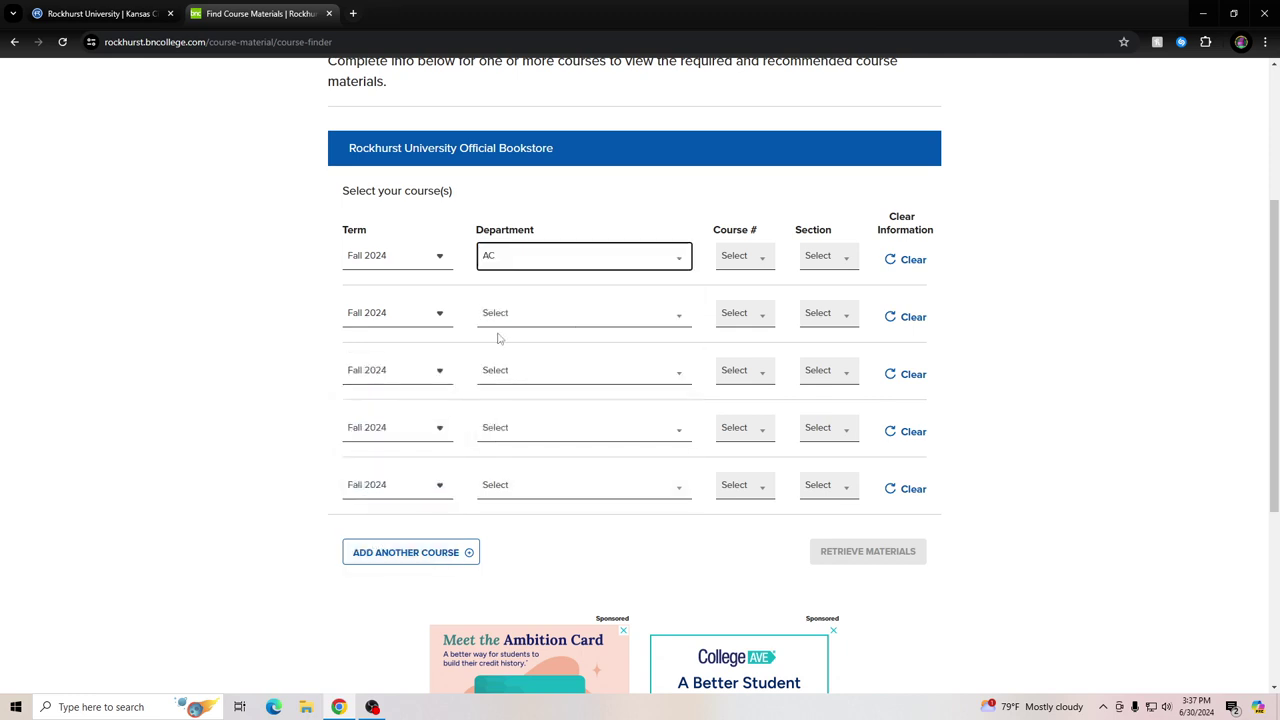
{"action": "left_click", "coordinate": [735, 329]}
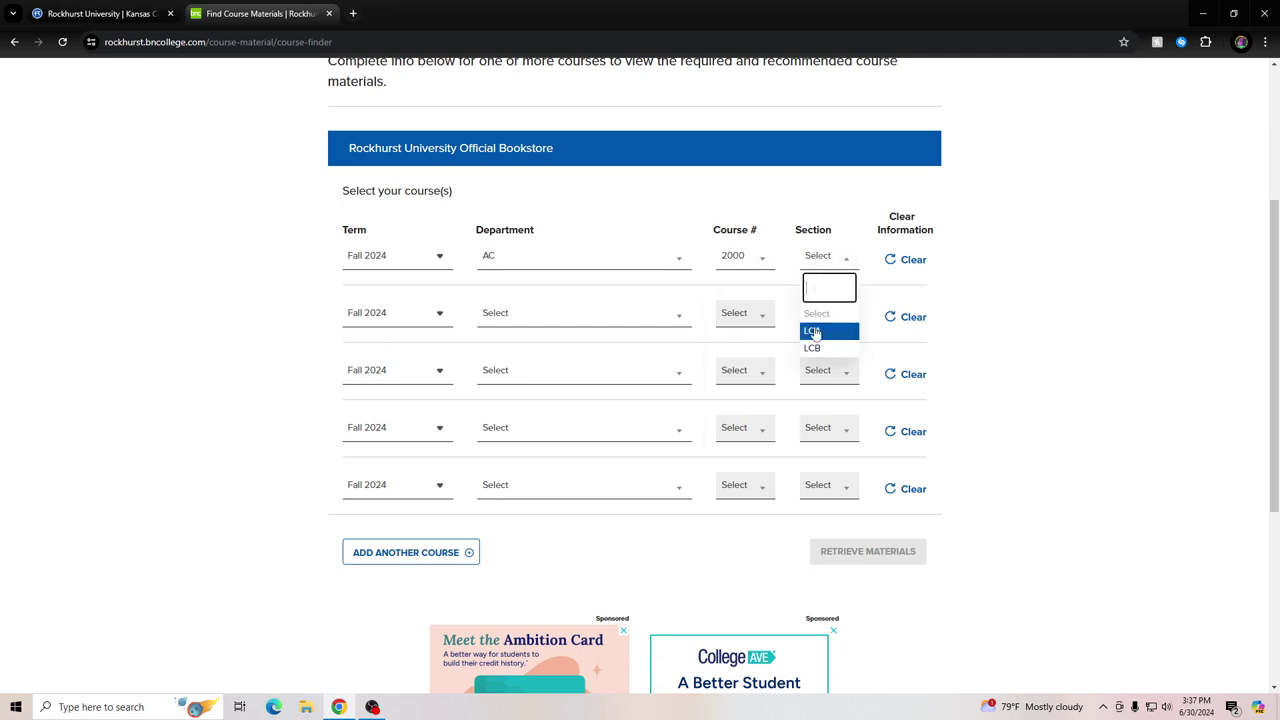
{"action": "left_click", "coordinate": [813, 332]}
{"action": "left_click", "coordinate": [560, 316]}
{"action": "scroll", "coordinate": [546, 400], "scroll_direction": "down", "scroll_amount": 2}
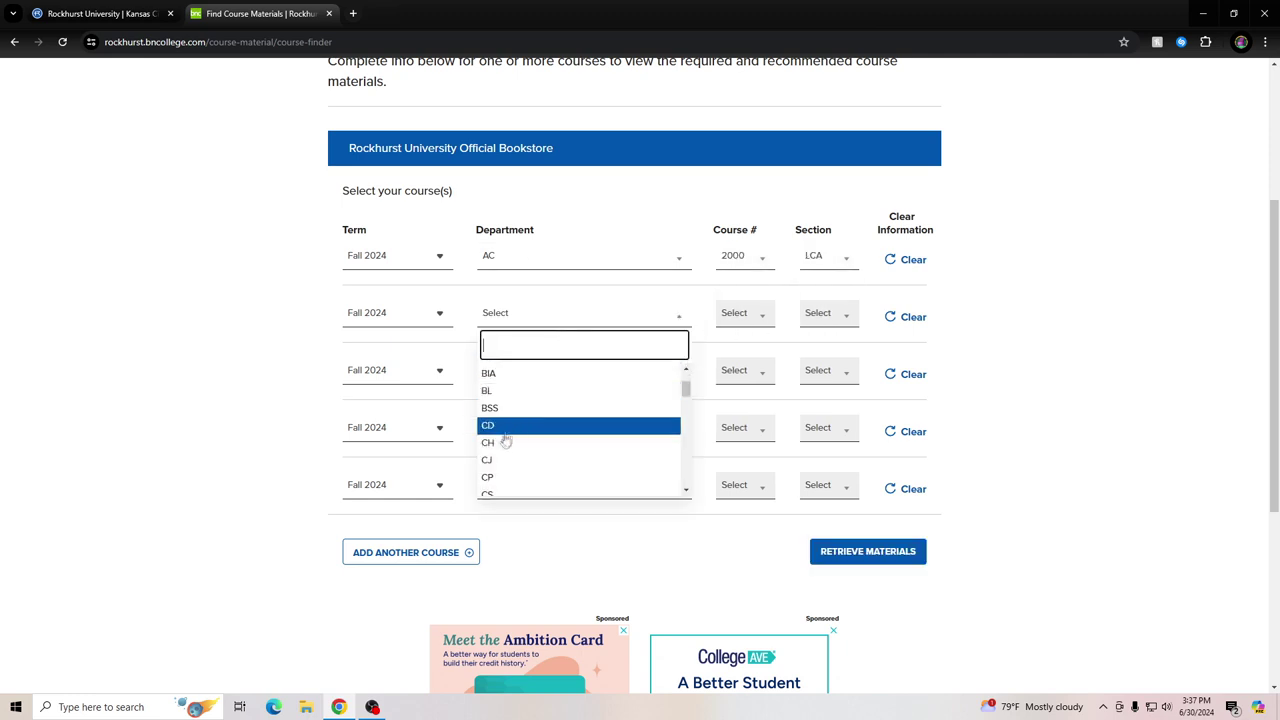
{"action": "left_click", "coordinate": [505, 442]}
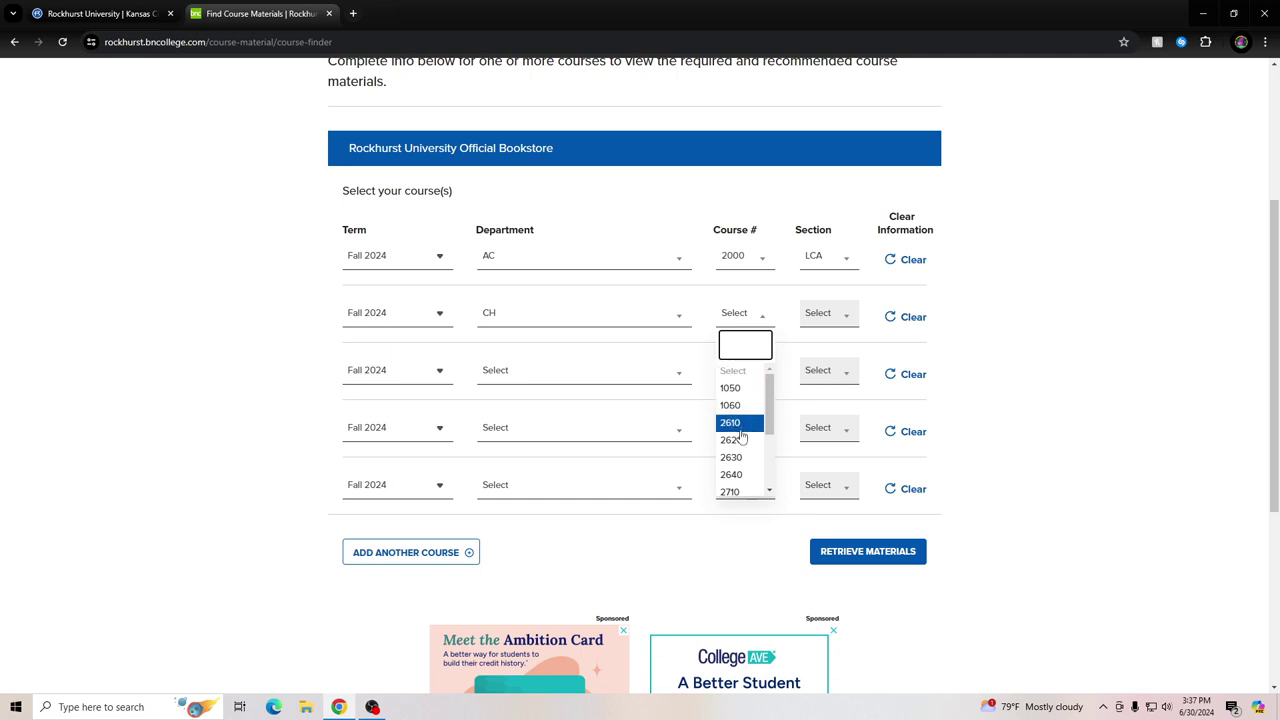
{"action": "left_click", "coordinate": [741, 424]}
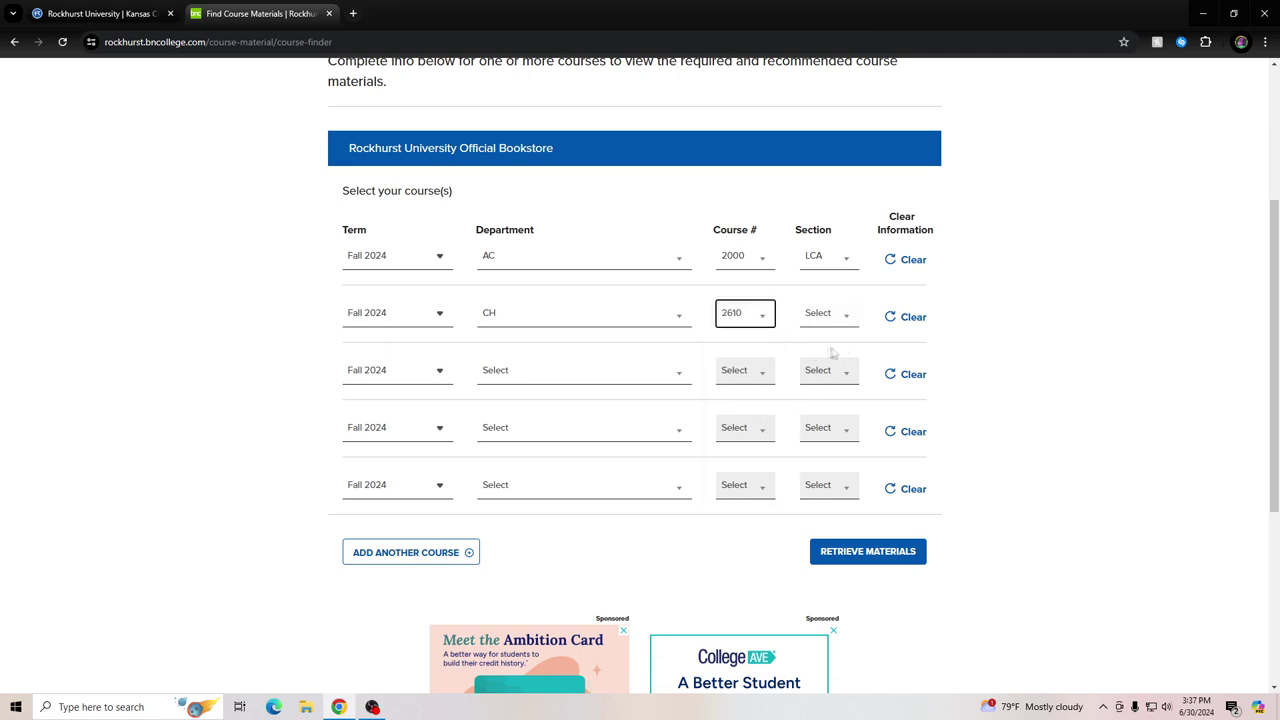
{"action": "left_click", "coordinate": [818, 381]}
Set the third course to JN 1030 section WB1
{"action": "left_click", "coordinate": [556, 380]}
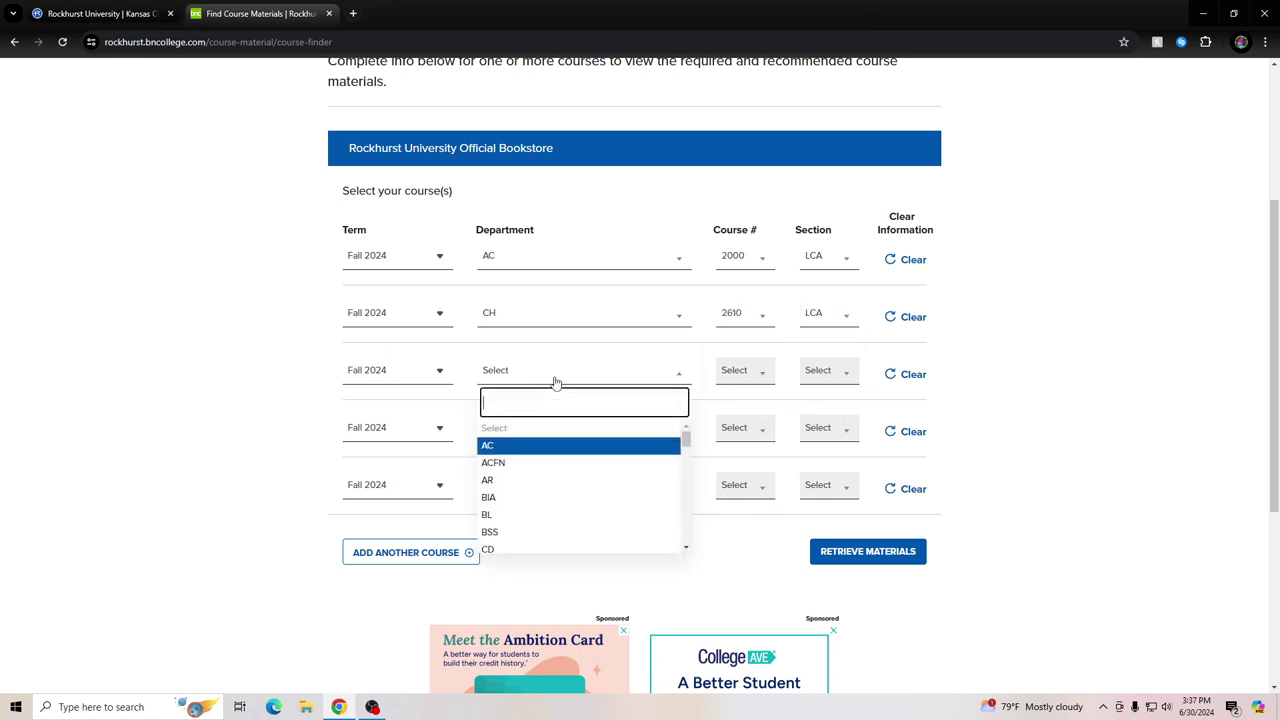
{"action": "type", "text": "jn"}
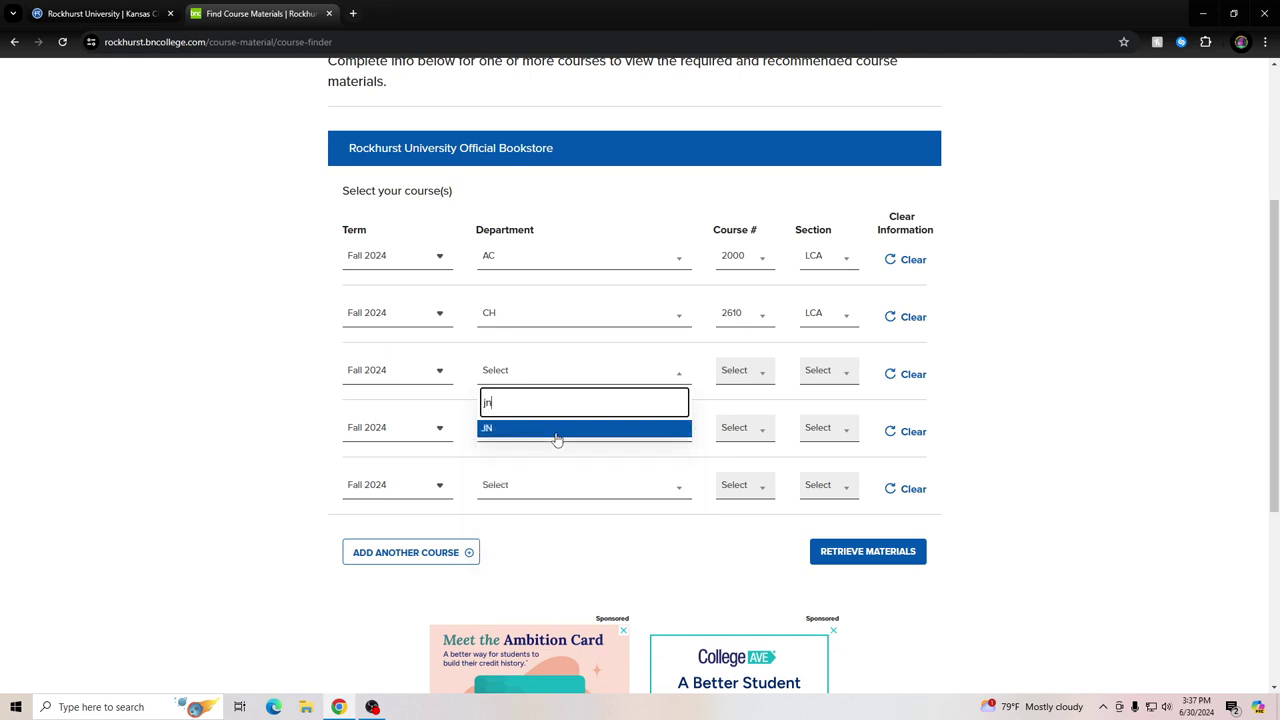
{"action": "left_click", "coordinate": [546, 428]}
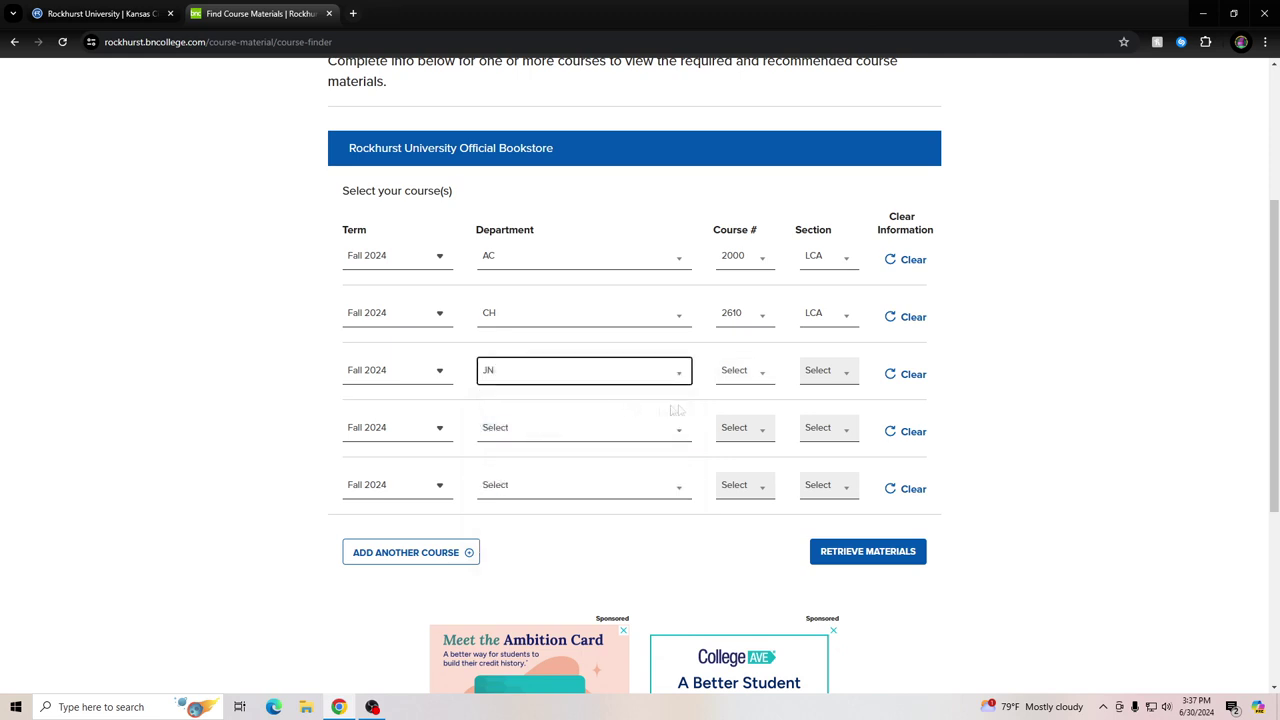
{"action": "left_click", "coordinate": [740, 377]}
{"action": "left_click", "coordinate": [745, 445]}
{"action": "left_click", "coordinate": [828, 371]}
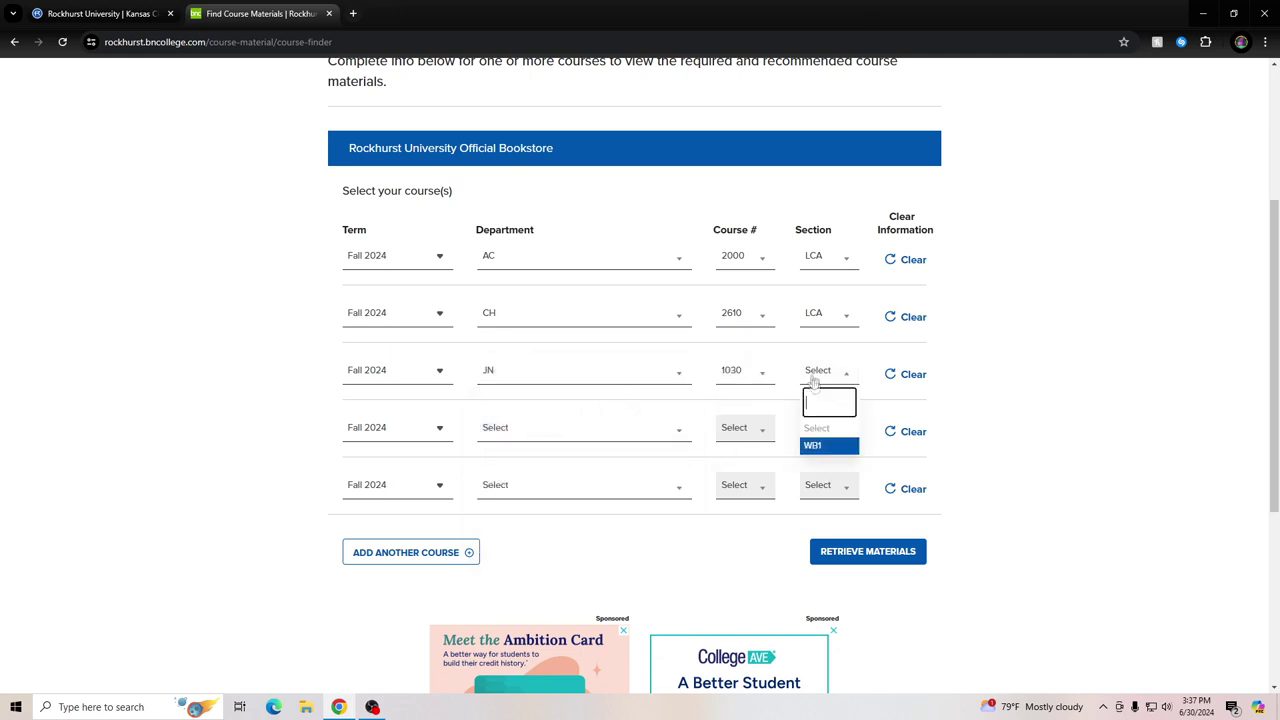
{"action": "left_click", "coordinate": [822, 445]}
Set the fourth course to PL 2185 section LCA
{"action": "left_click", "coordinate": [534, 434]}
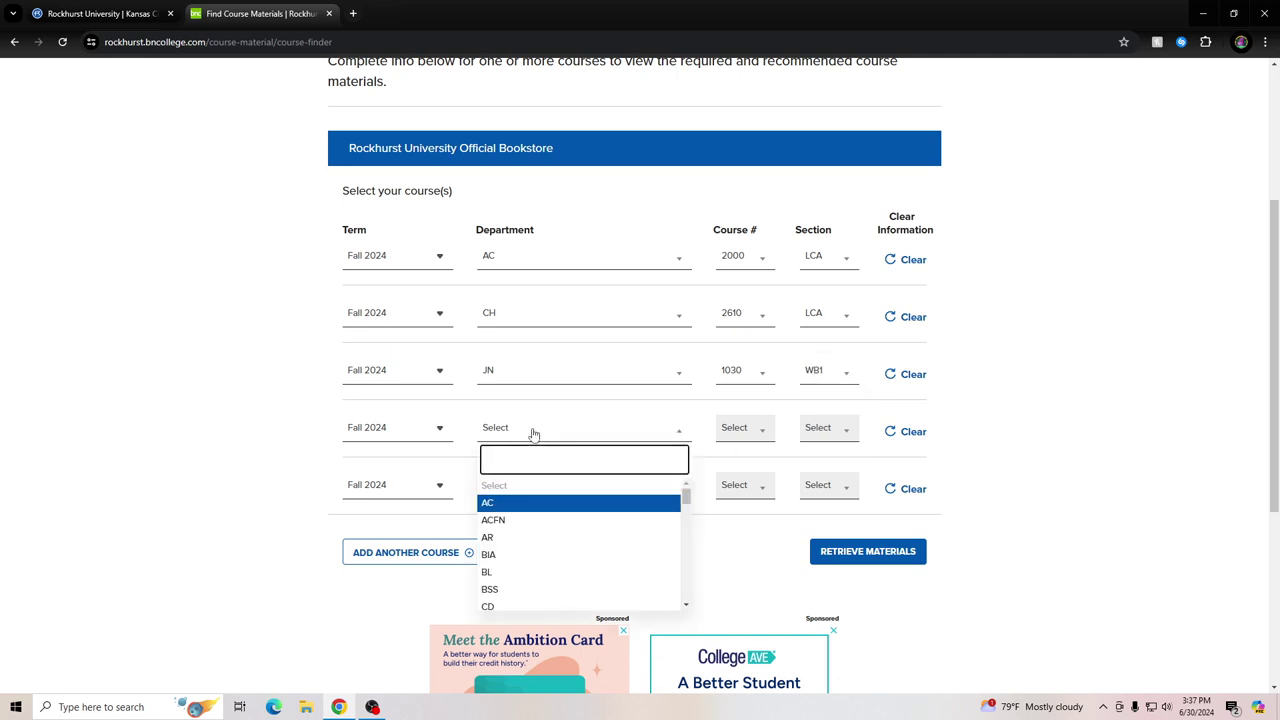
{"action": "type", "text": "pl"}
{"action": "left_click", "coordinate": [525, 487]}
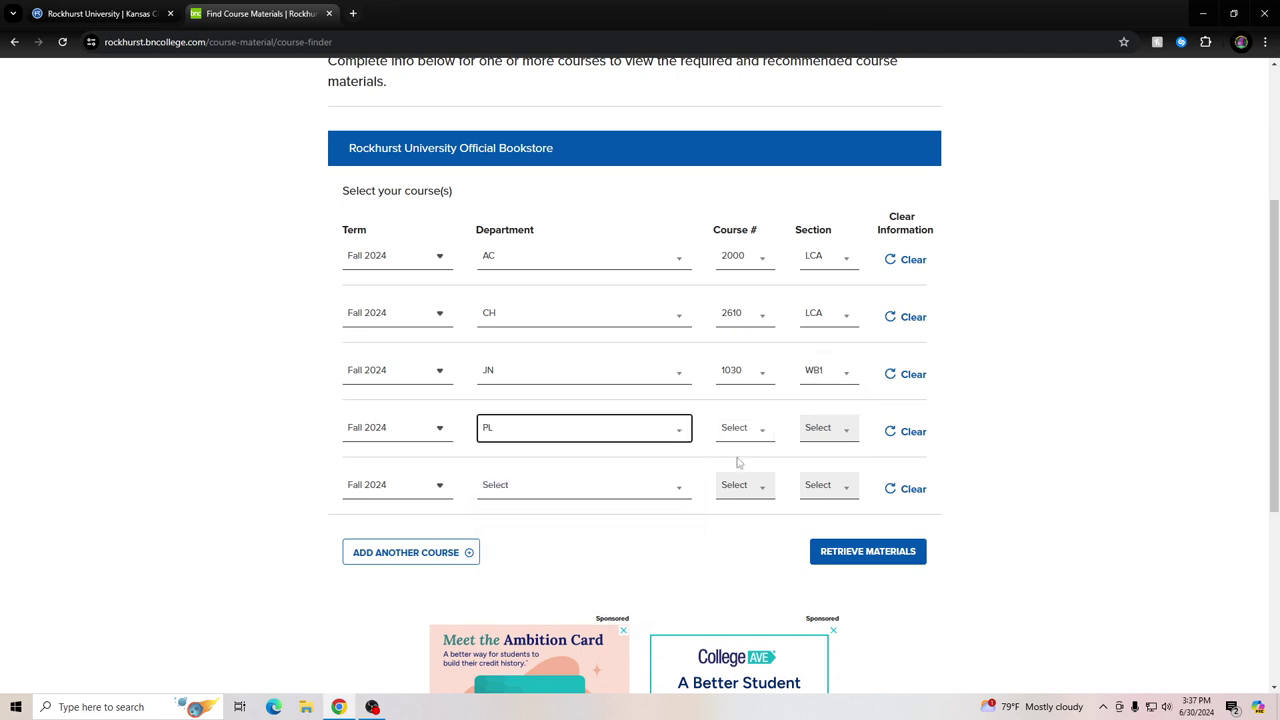
{"action": "left_click", "coordinate": [740, 430]}
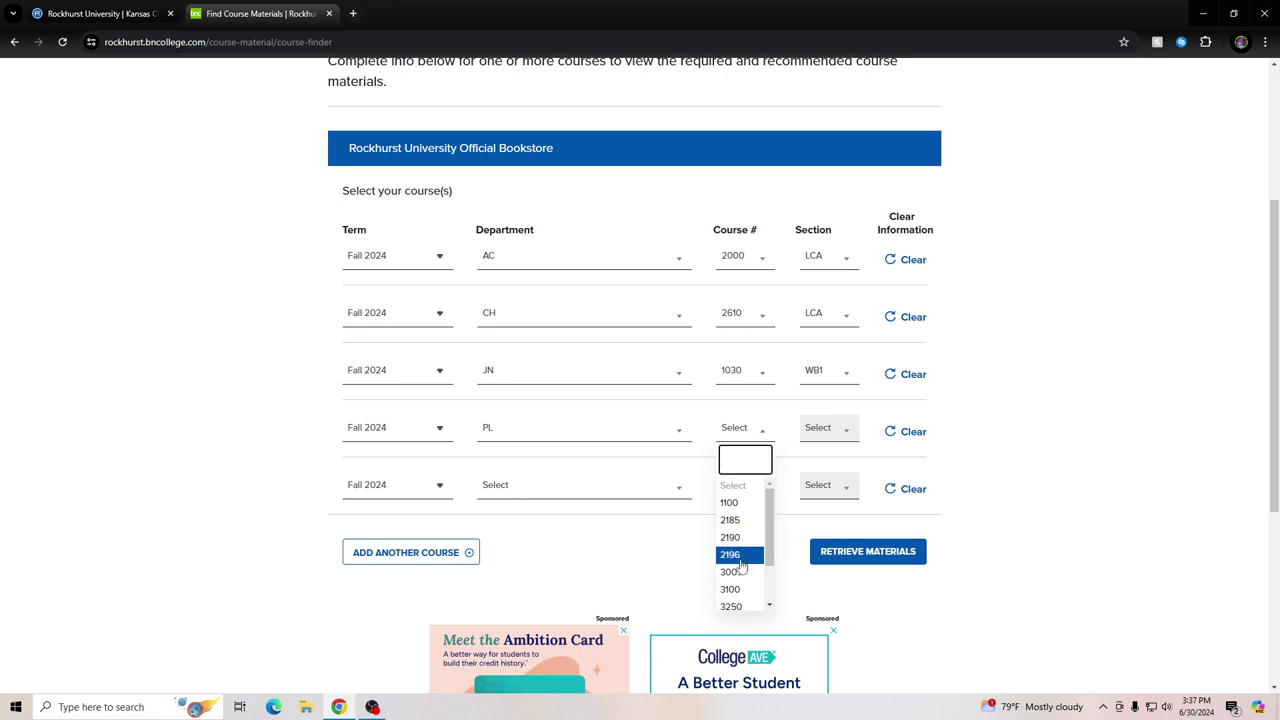
{"action": "left_click", "coordinate": [732, 520]}
{"action": "left_click", "coordinate": [812, 432]}
{"action": "left_click", "coordinate": [815, 500]}
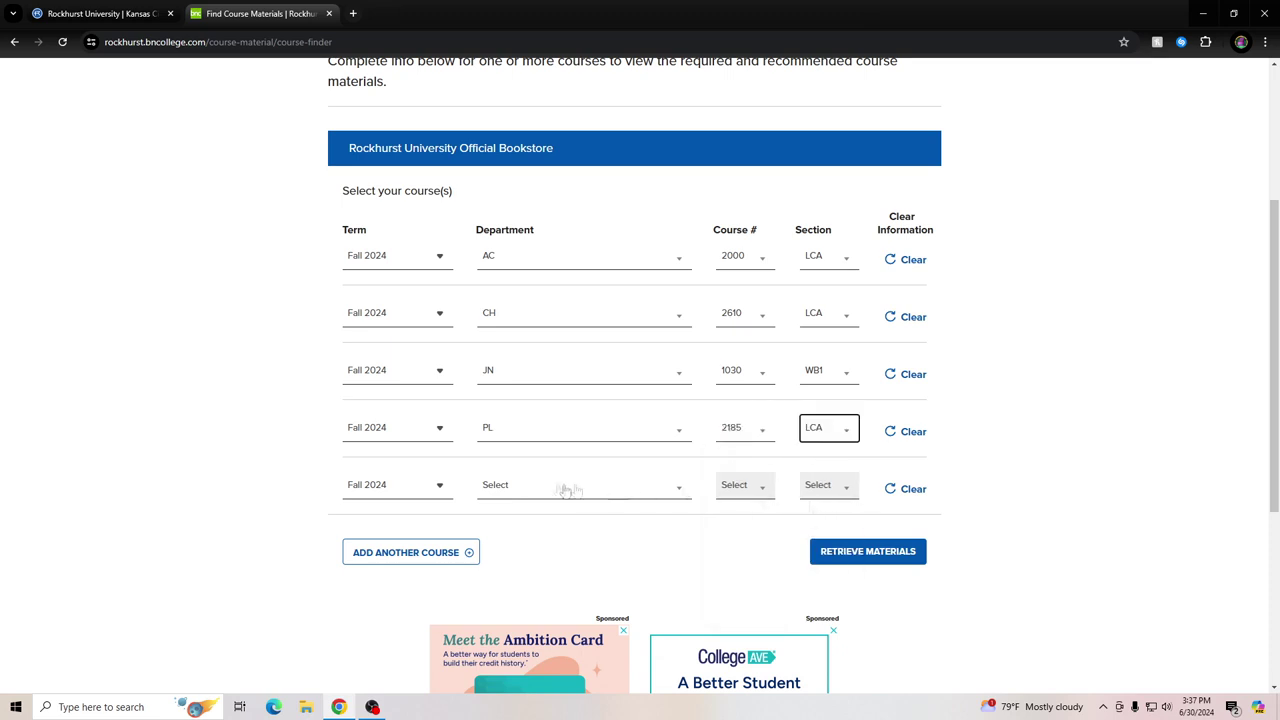
Set the fifth course to TH 3003 section AW1 and retrieve the materials
{"action": "left_click", "coordinate": [537, 490]}
{"action": "type", "text": "th"}
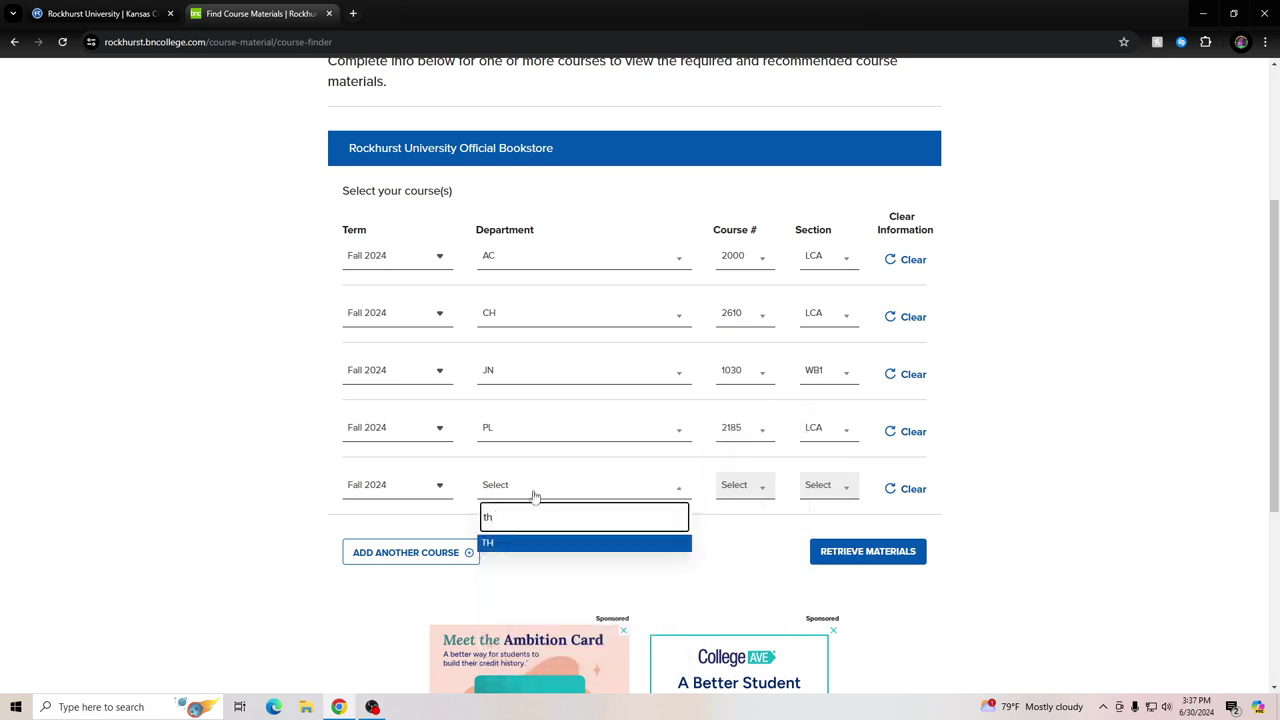
{"action": "left_click", "coordinate": [513, 544]}
{"action": "left_click", "coordinate": [770, 498]}
{"action": "left_click", "coordinate": [735, 558]}
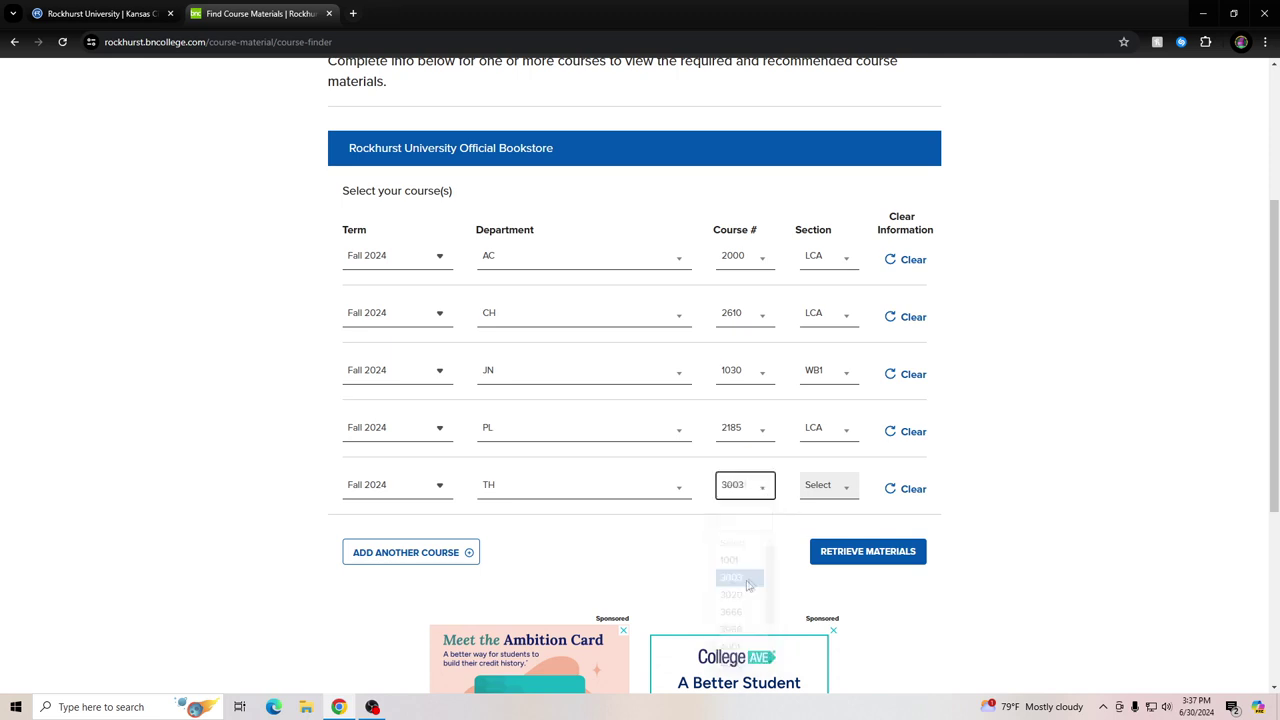
{"action": "left_click", "coordinate": [822, 487]}
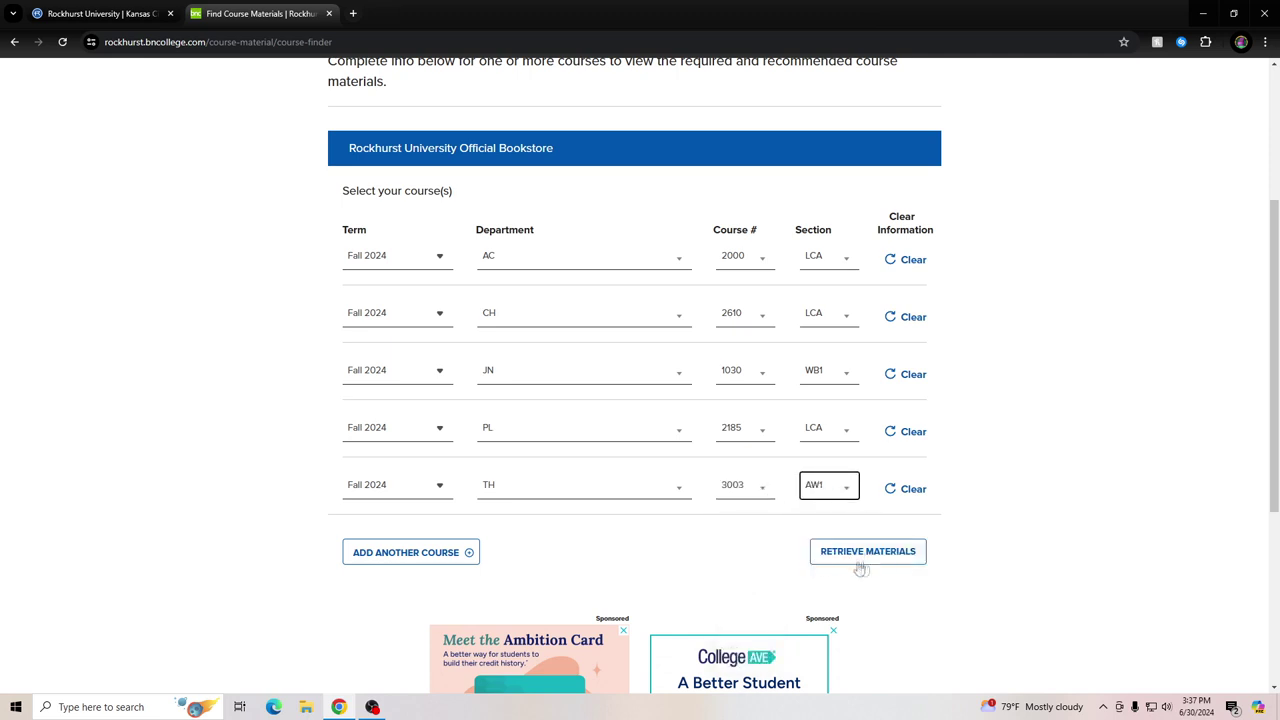
{"action": "left_click", "coordinate": [860, 555]}
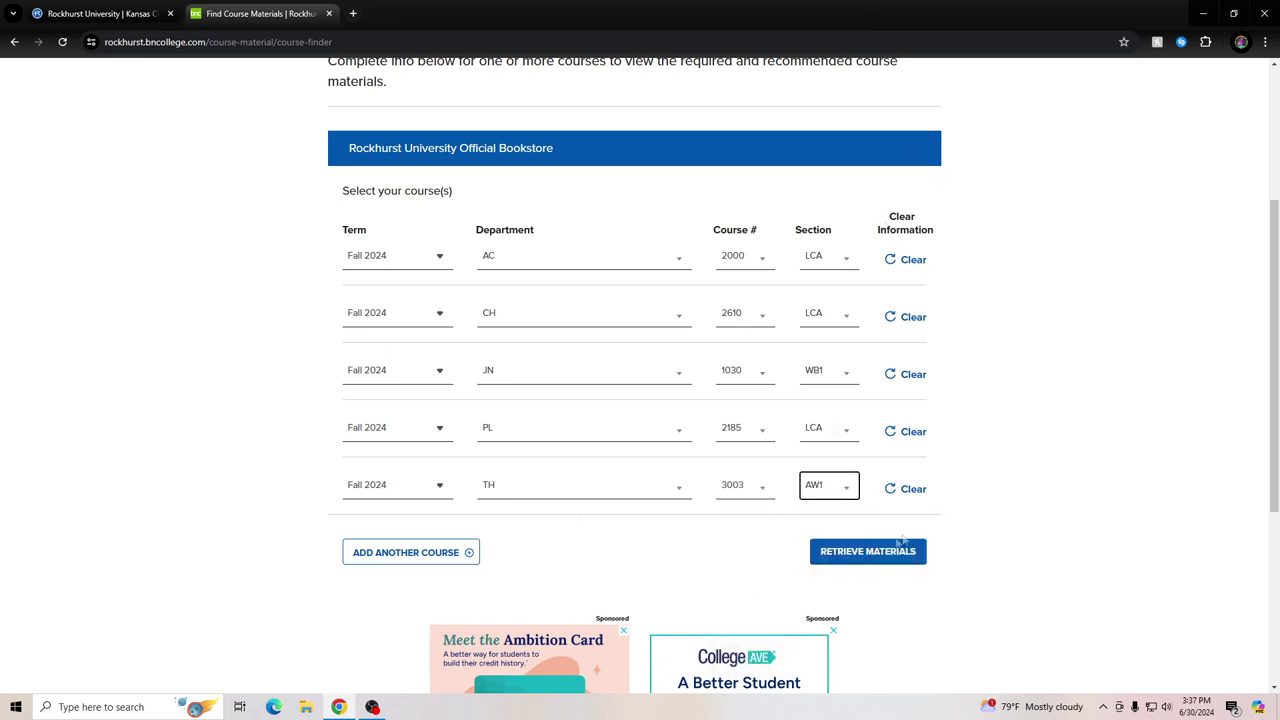
{"action": "left_click", "coordinate": [847, 558]}
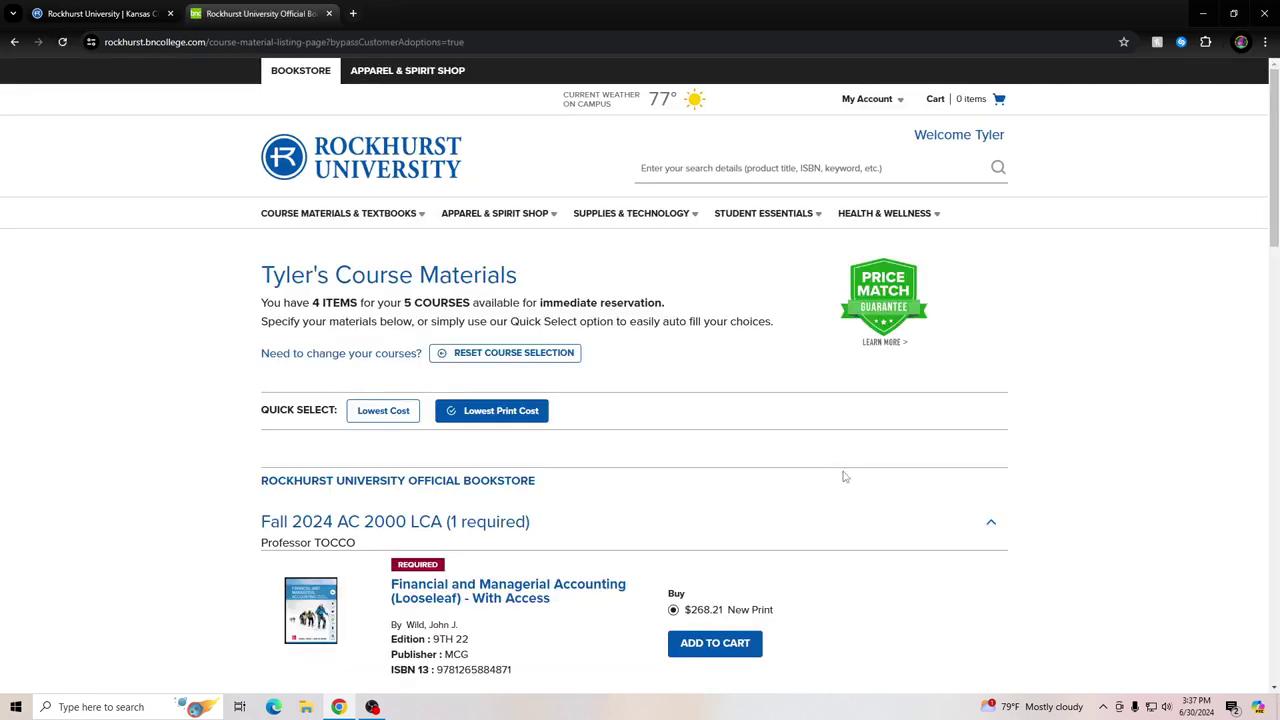
{"action": "left_click_drag", "start_coordinate": [312, 302], "coordinate": [470, 303]}
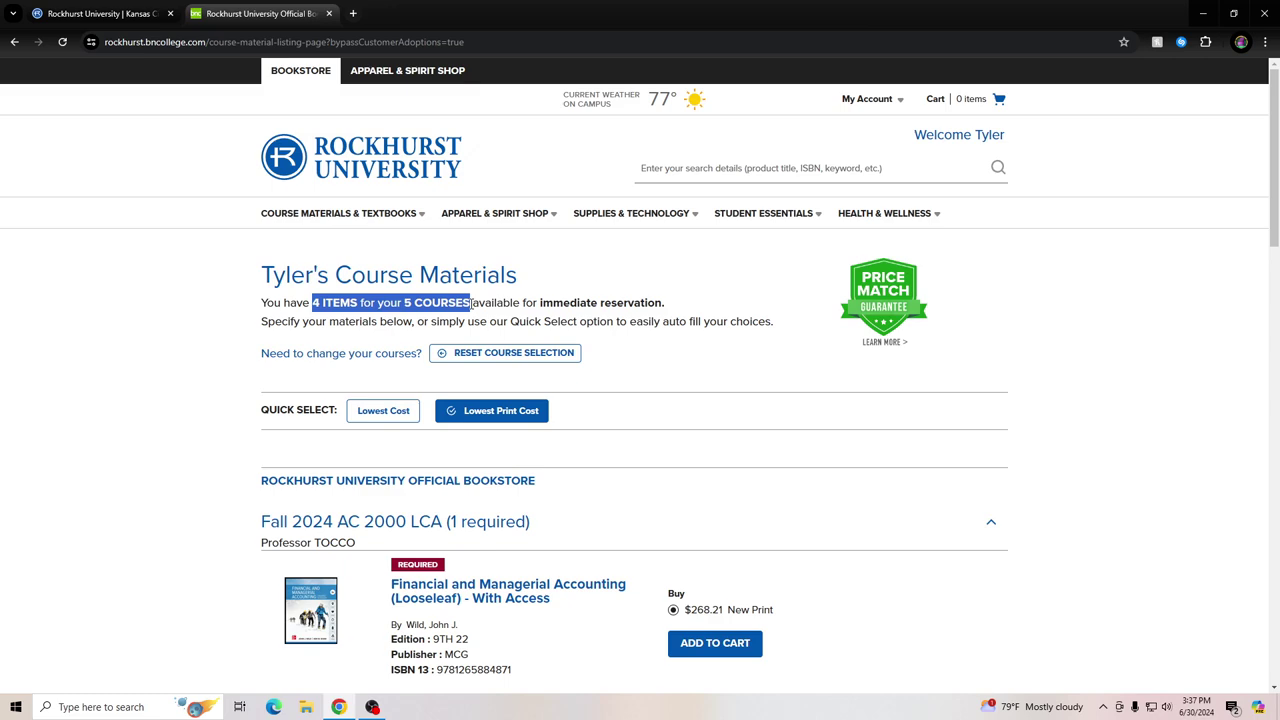
{"action": "left_click", "coordinate": [752, 380]}
{"action": "scroll", "coordinate": [730, 382], "scroll_direction": "down", "scroll_amount": 2}
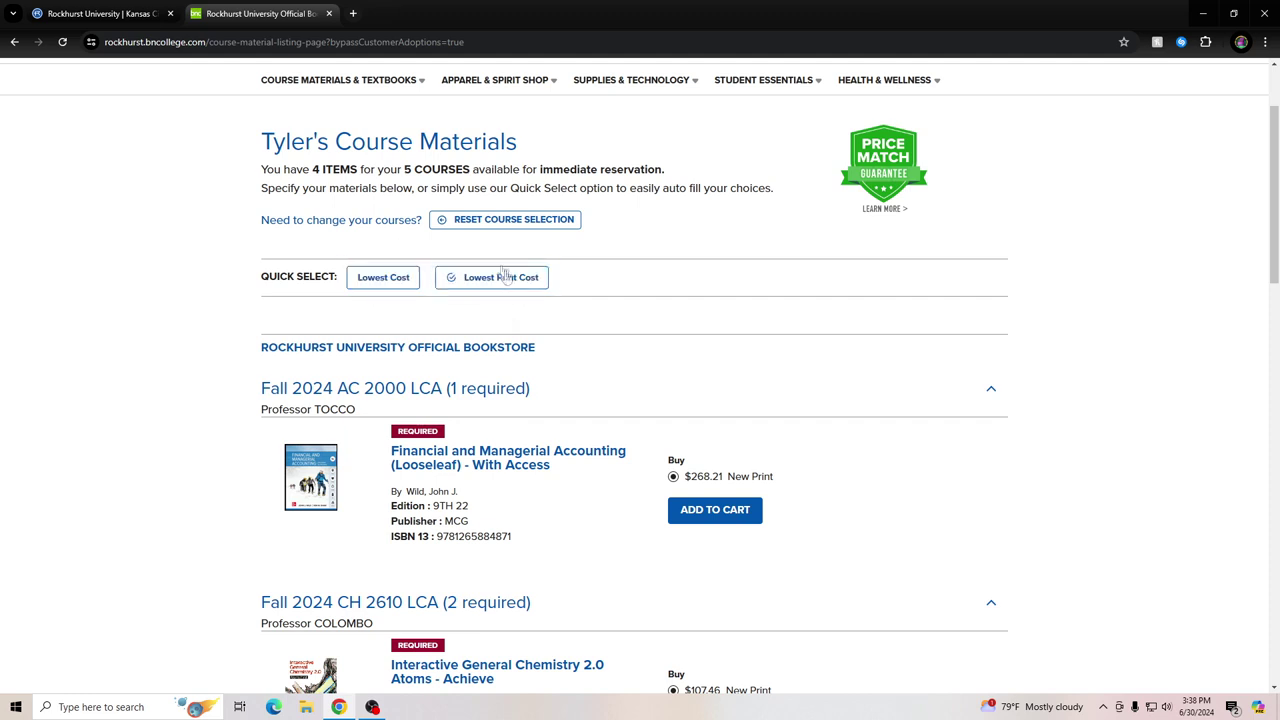
{"action": "scroll", "coordinate": [777, 354], "scroll_direction": "down", "scroll_amount": 2}
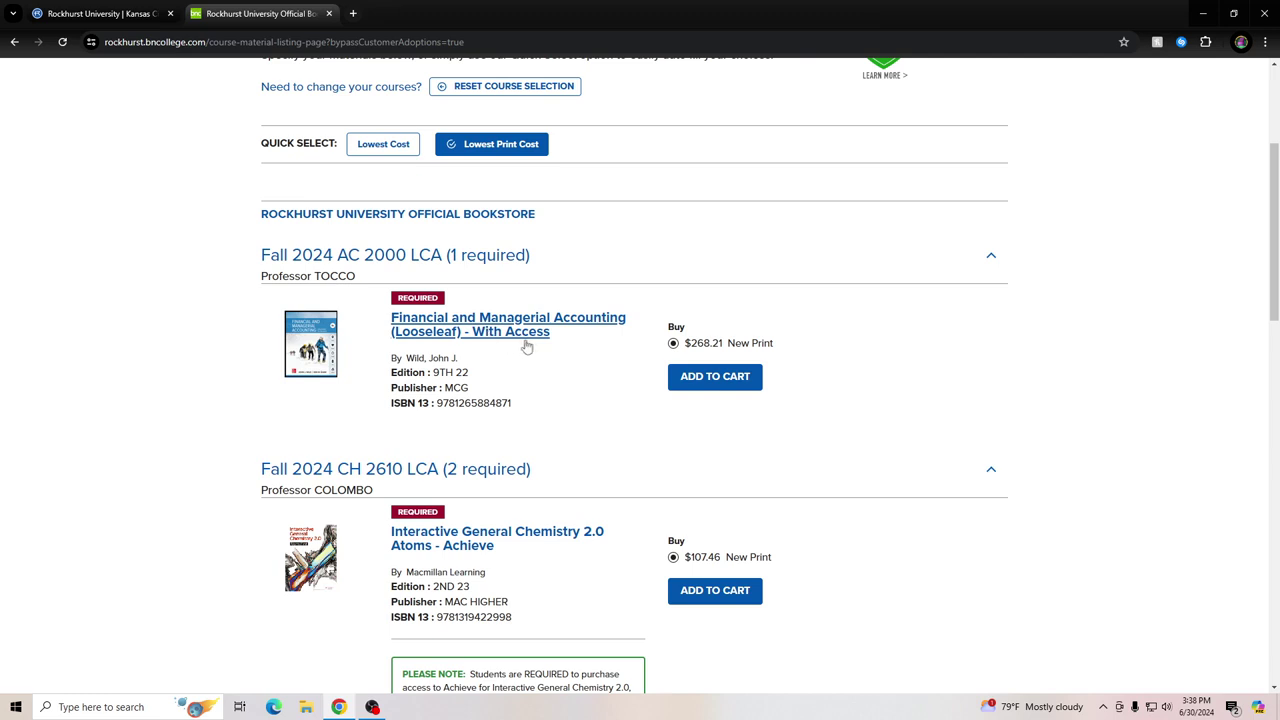
Add the Financial and Managerial Accounting (Looseleaf) book to the cart
{"action": "left_click", "coordinate": [754, 388]}
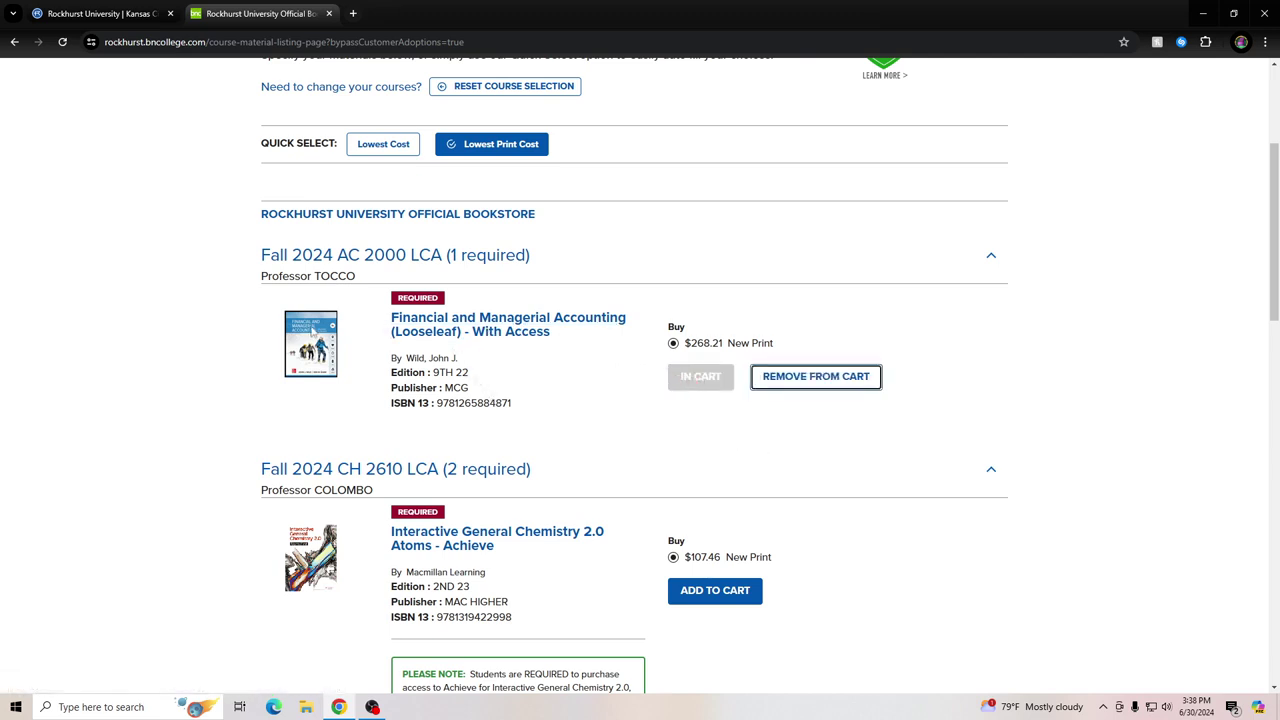
{"action": "scroll", "coordinate": [594, 342], "scroll_direction": "down", "scroll_amount": 2}
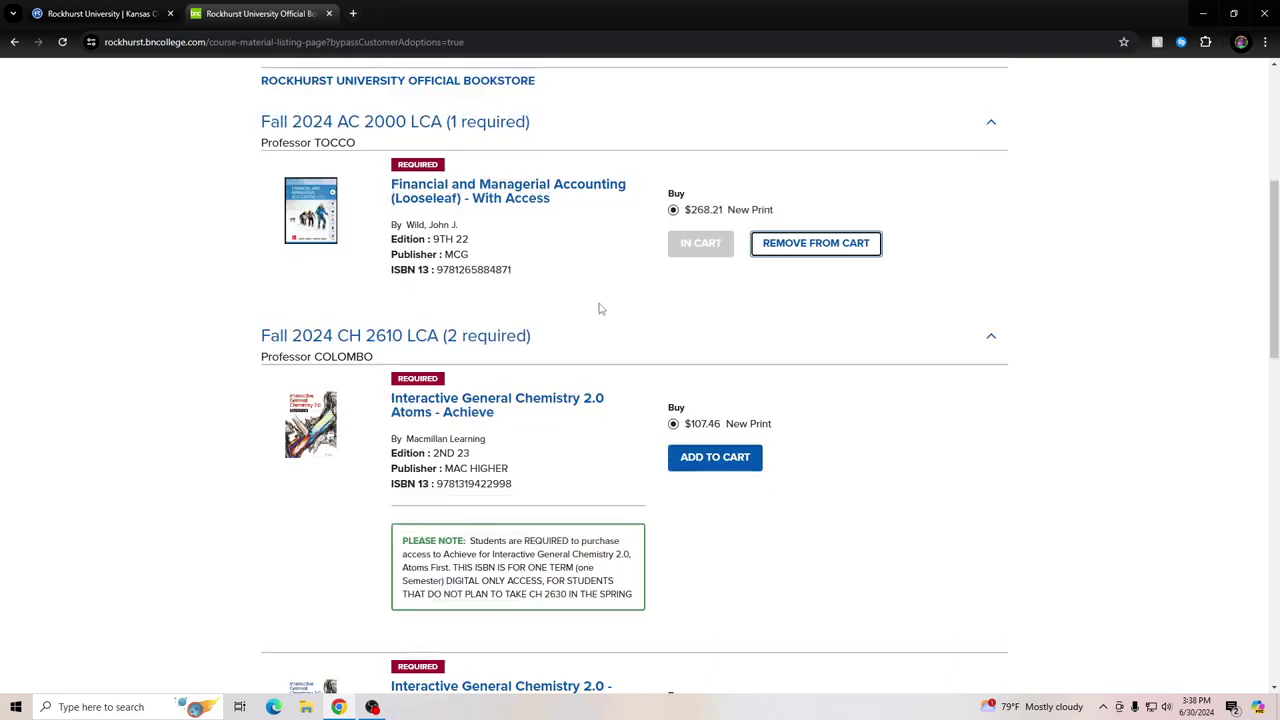
{"action": "scroll", "coordinate": [597, 309], "scroll_direction": "down", "scroll_amount": 1}
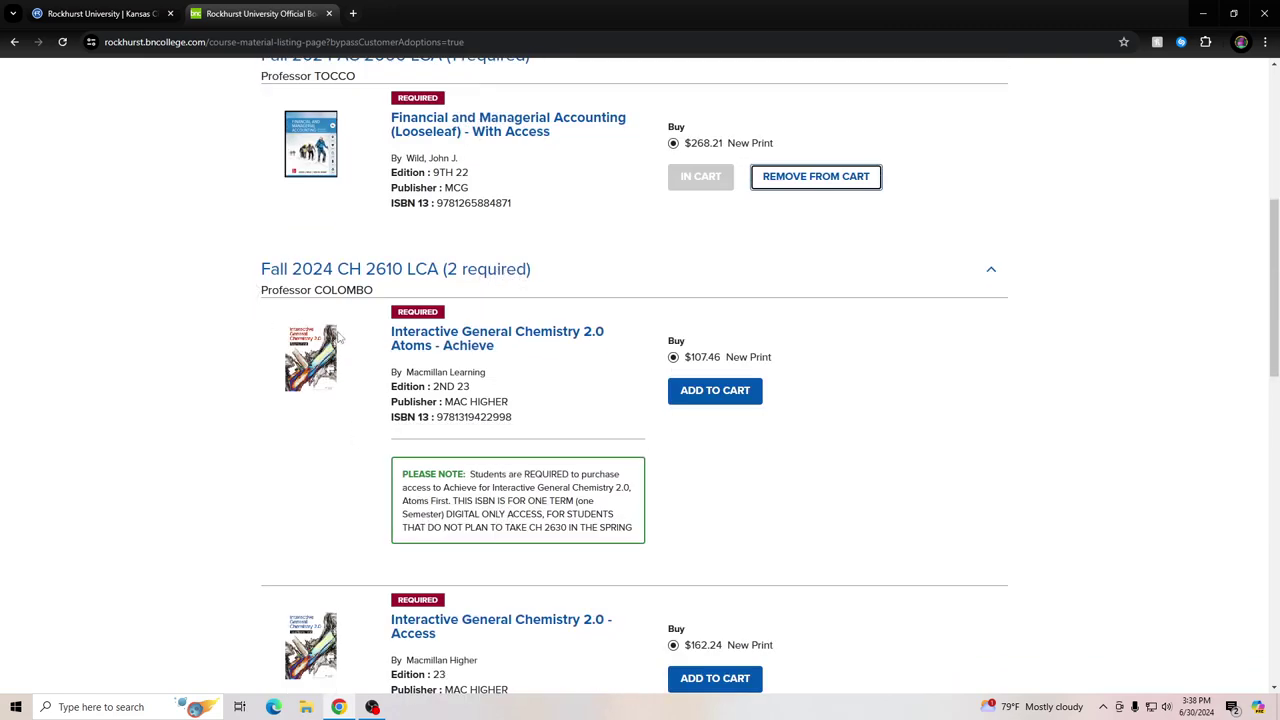
{"action": "scroll", "coordinate": [285, 452], "scroll_direction": "down", "scroll_amount": 2}
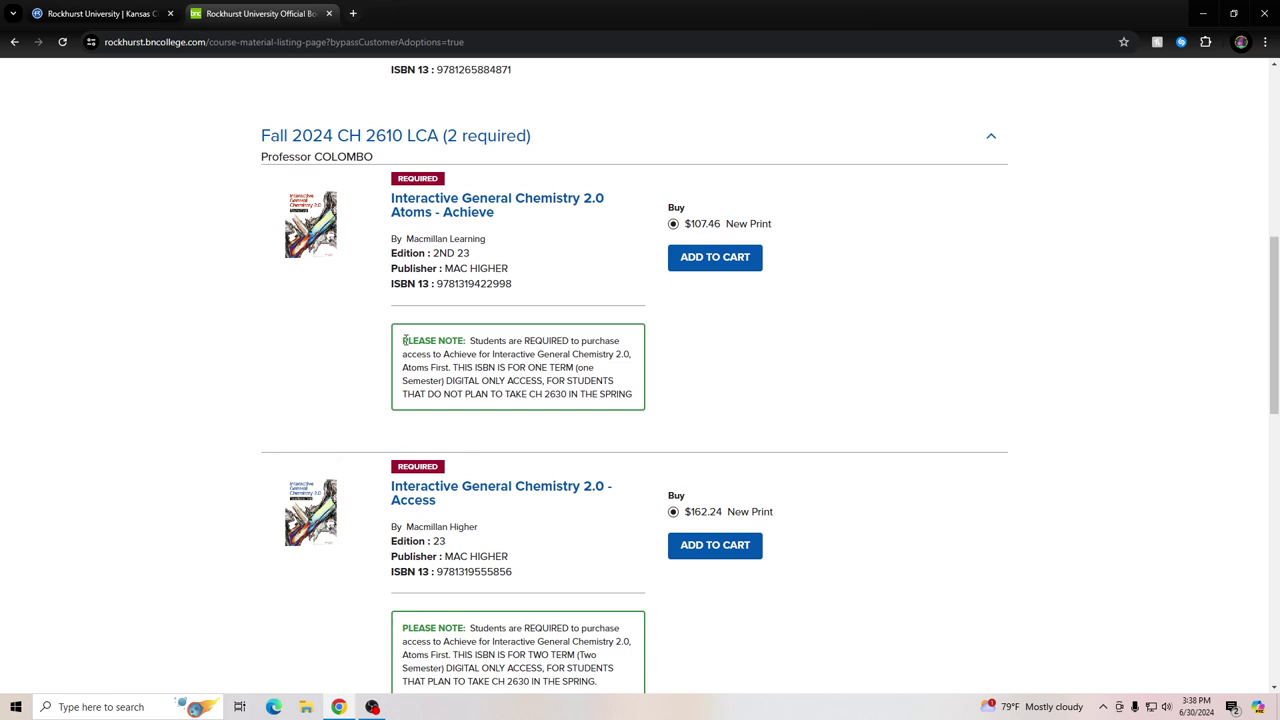
Highlight the one-term and two-term wording in the chemistry PLEASE NOTE boxes
{"action": "left_click_drag", "start_coordinate": [403, 340], "coordinate": [632, 396]}
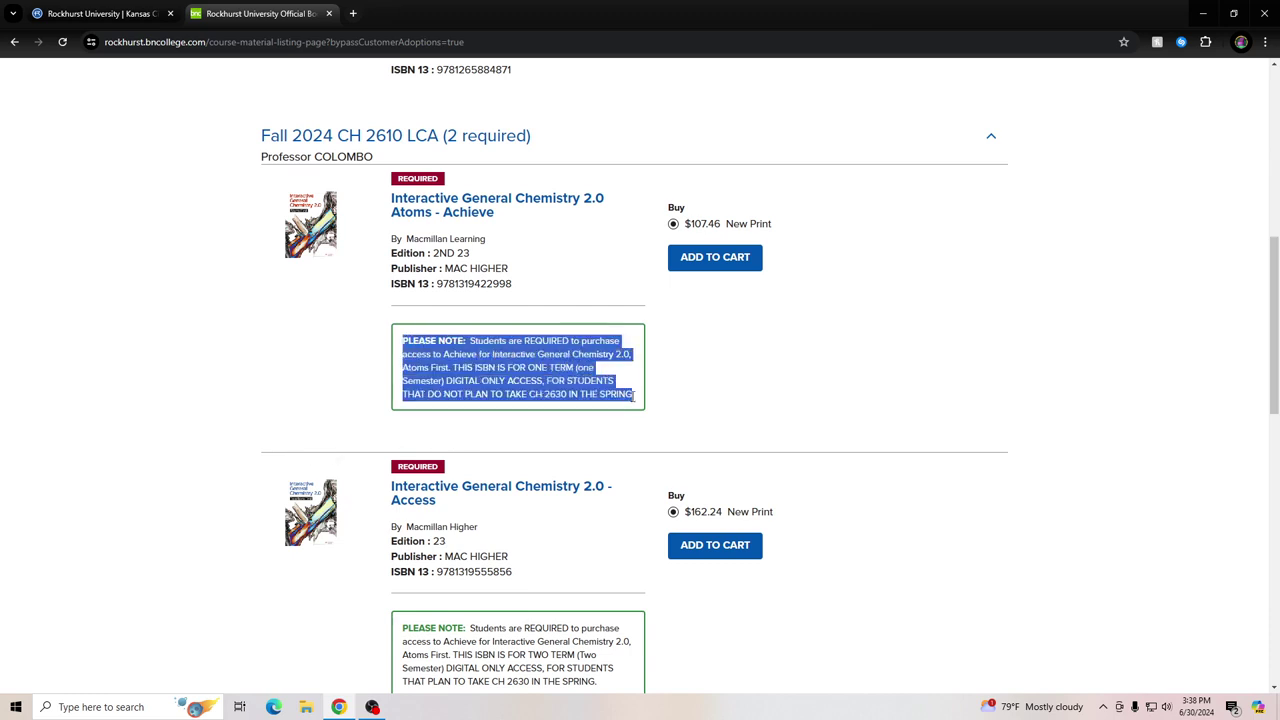
{"action": "left_click", "coordinate": [690, 380]}
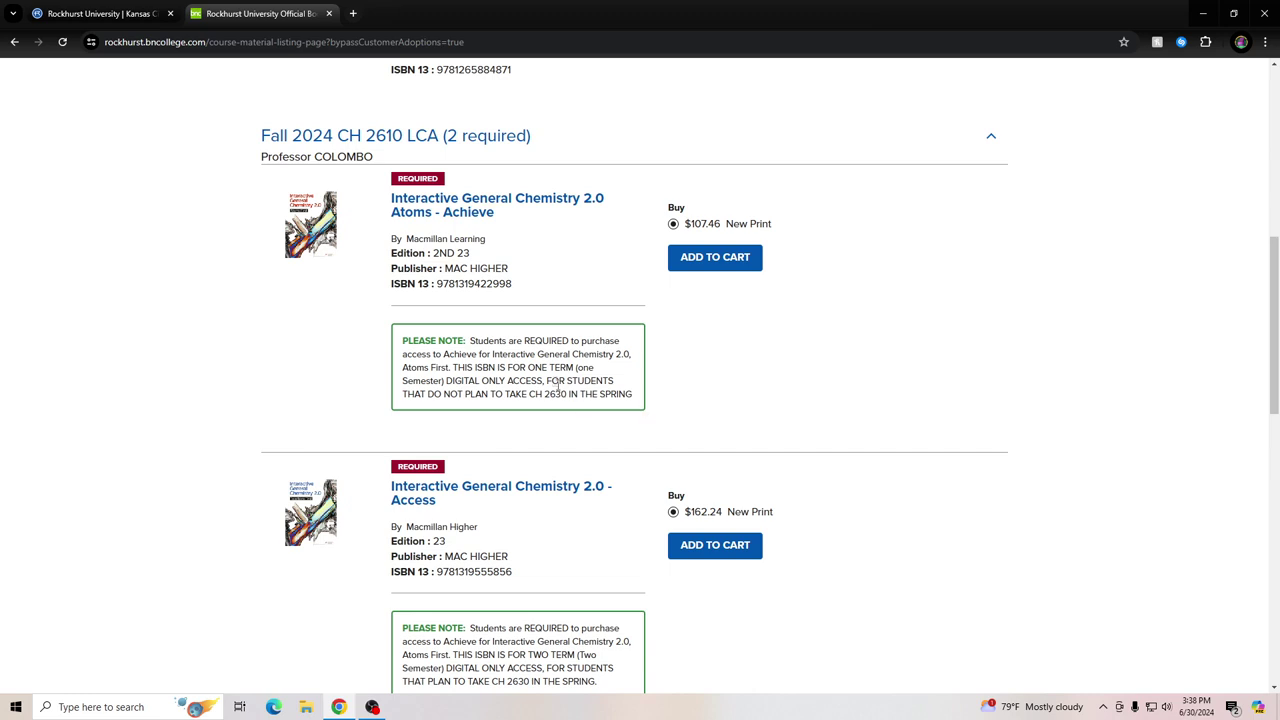
{"action": "left_click_drag", "start_coordinate": [527, 367], "coordinate": [572, 368]}
{"action": "scroll", "coordinate": [561, 381], "scroll_direction": "down", "scroll_amount": 1}
{"action": "left_click_drag", "start_coordinate": [528, 588], "coordinate": [573, 589]}
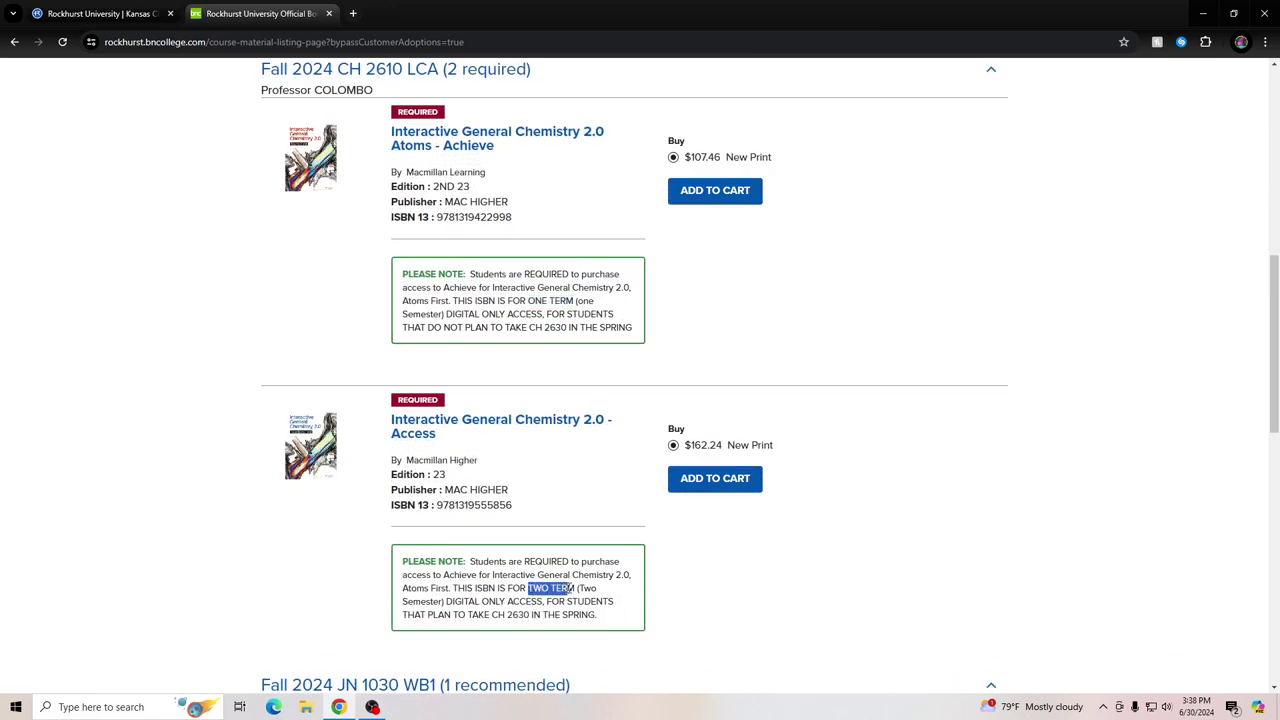
{"action": "left_click", "coordinate": [601, 468]}
Add Interactive General Chemistry 2.0 Atoms - Achieve to the cart, then scroll to JN 1030
{"action": "left_click", "coordinate": [712, 193]}
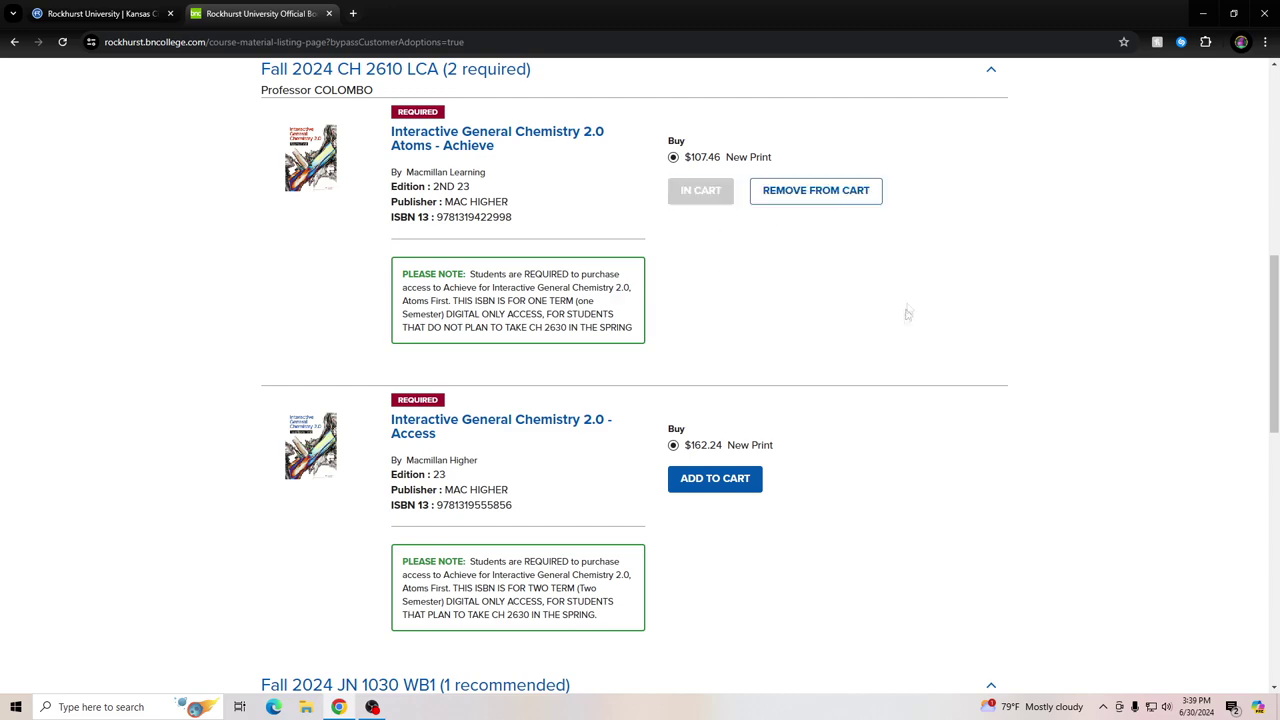
{"action": "scroll", "coordinate": [869, 329], "scroll_direction": "down", "scroll_amount": 4}
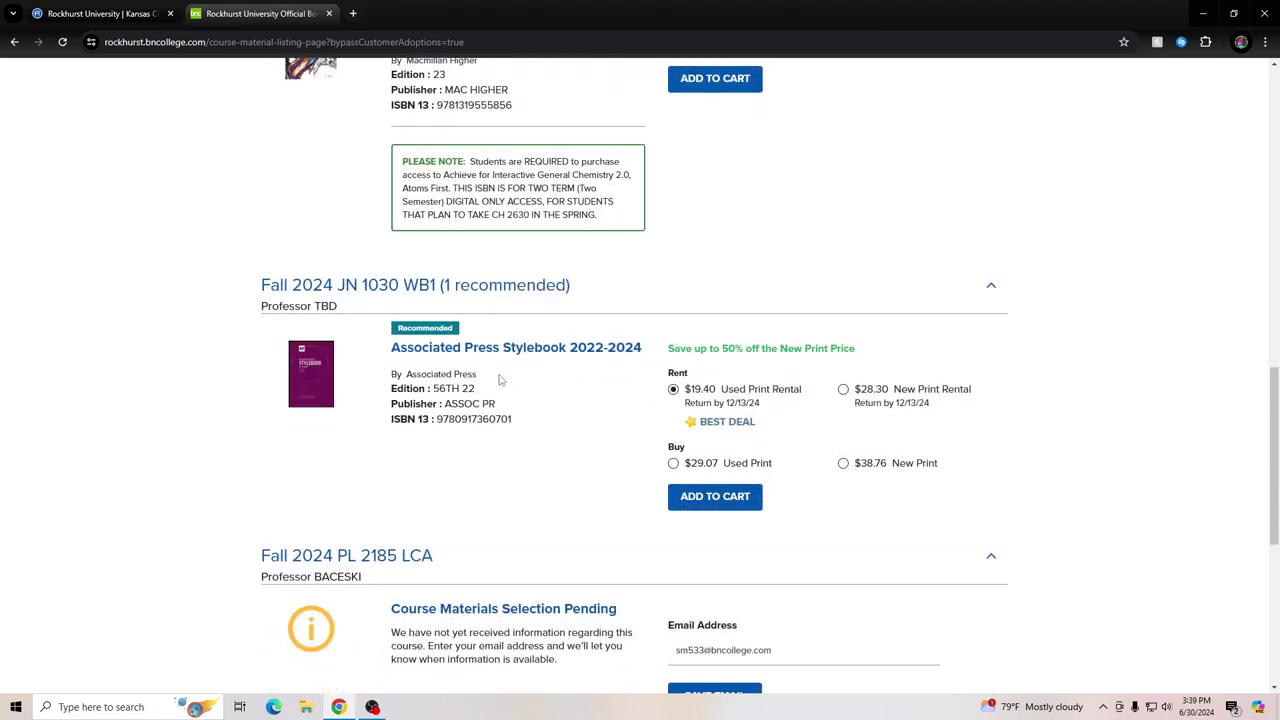
{"action": "scroll", "coordinate": [500, 380], "scroll_direction": "up", "scroll_amount": 1}
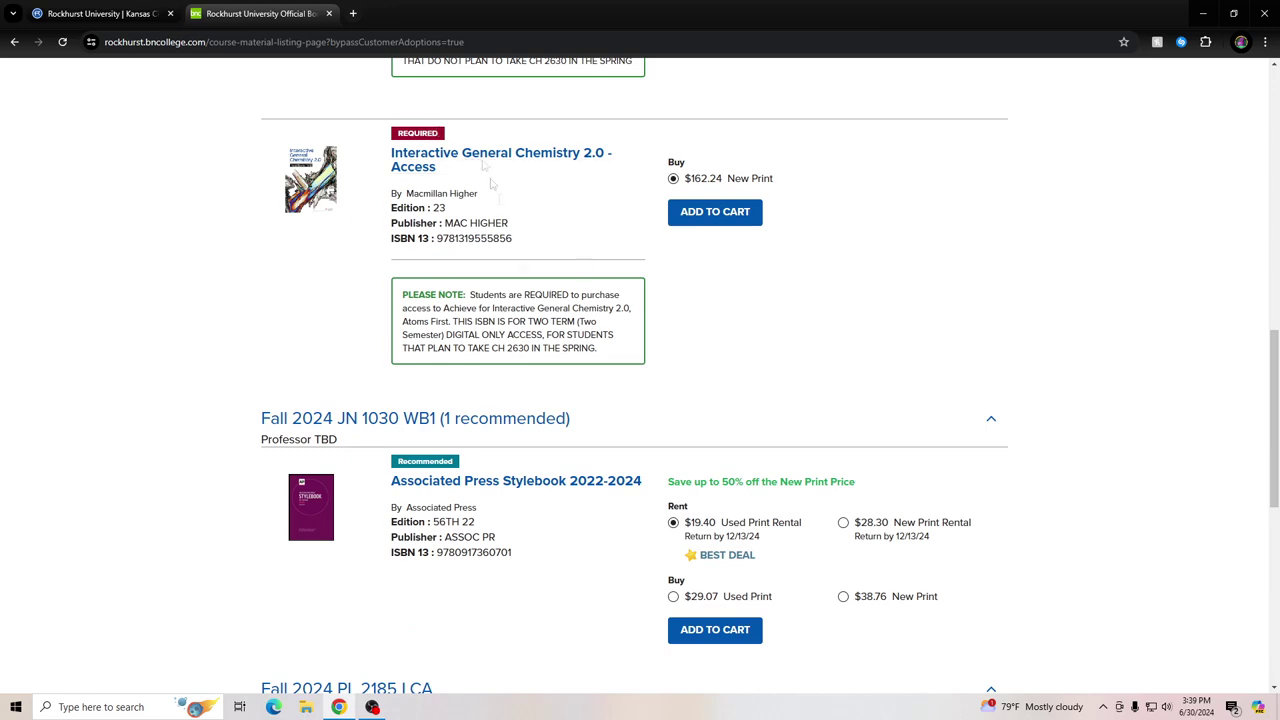
{"action": "scroll", "coordinate": [485, 430], "scroll_direction": "down", "scroll_amount": 1}
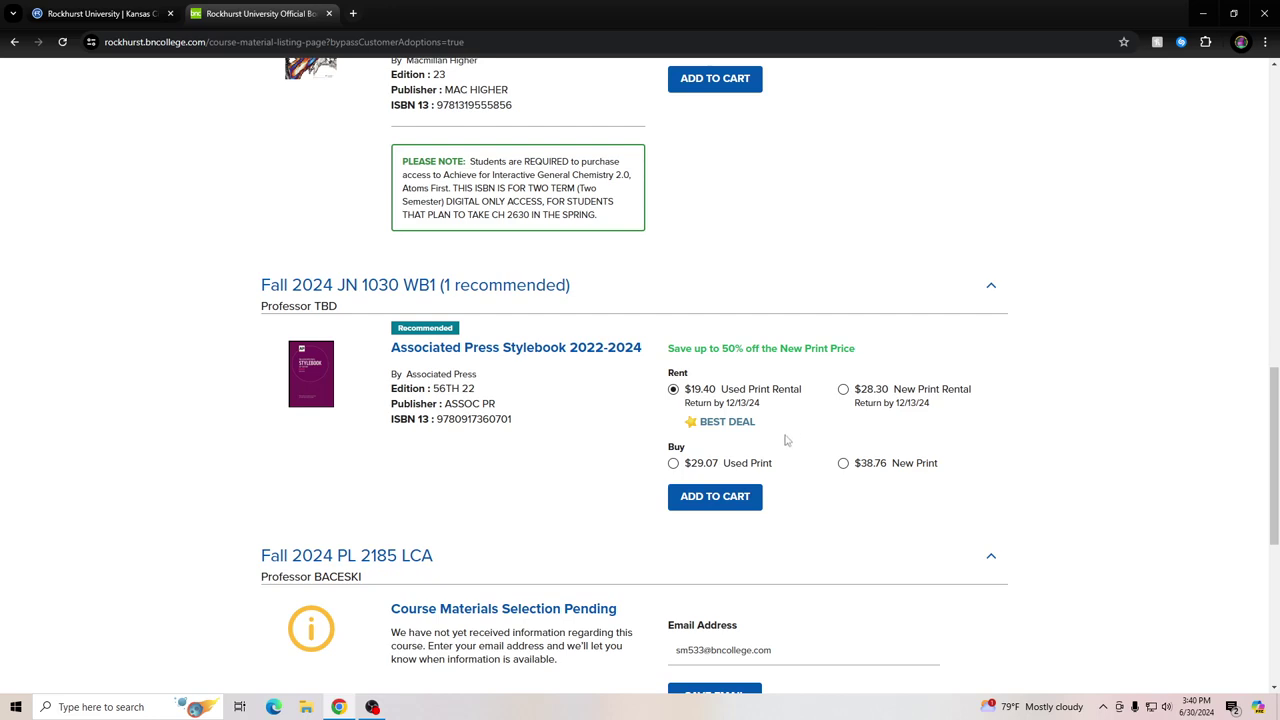
{"action": "scroll", "coordinate": [794, 420], "scroll_direction": "down", "scroll_amount": 1}
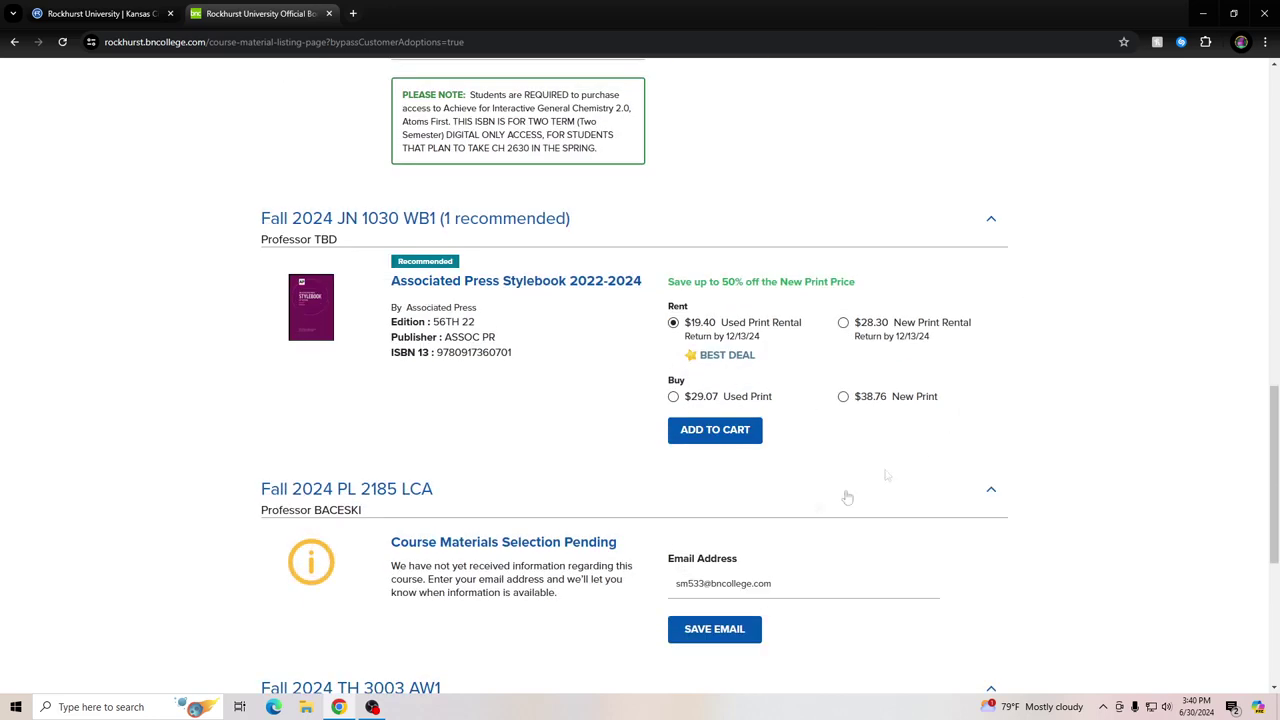
Pick the $29.07 Used Print option for the AP Stylebook and add it to the cart
{"action": "left_click", "coordinate": [674, 398]}
{"action": "left_click", "coordinate": [727, 431]}
{"action": "scroll", "coordinate": [607, 267], "scroll_direction": "down", "scroll_amount": 2}
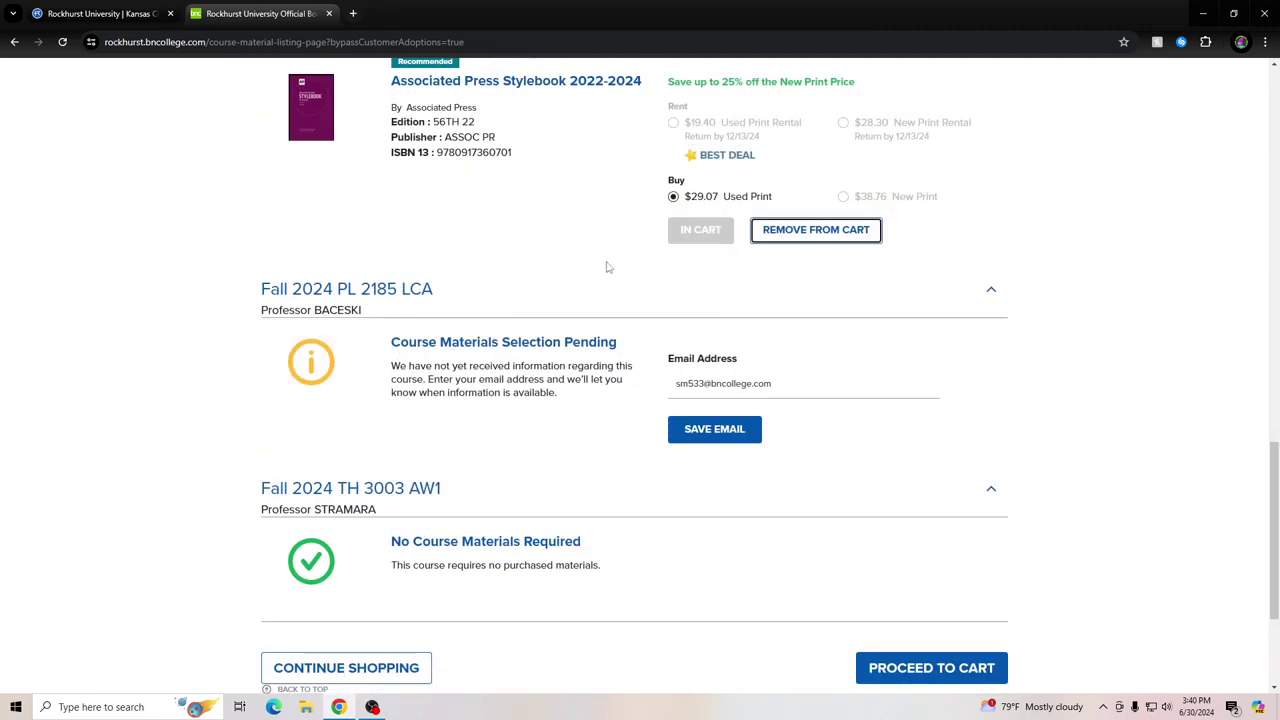
{"action": "scroll", "coordinate": [598, 290], "scroll_direction": "down", "scroll_amount": 1}
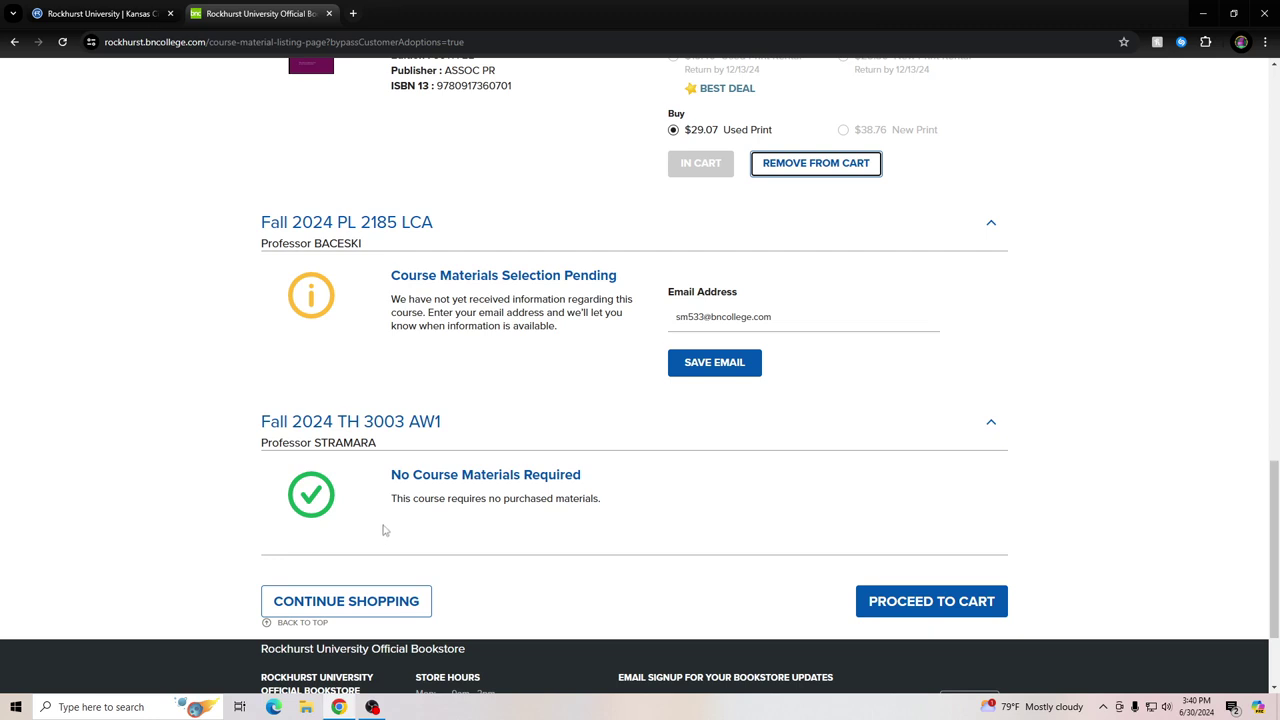
{"action": "scroll", "coordinate": [680, 510], "scroll_direction": "up", "scroll_amount": 1}
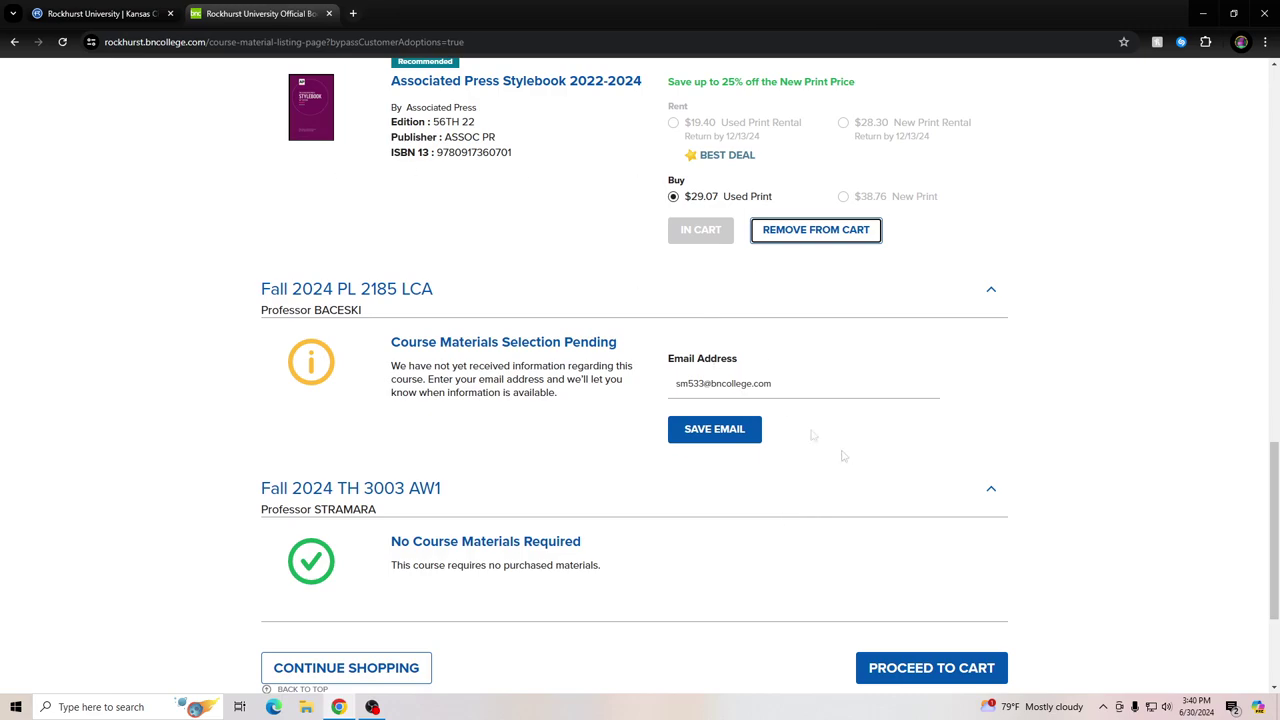
{"action": "scroll", "coordinate": [877, 451], "scroll_direction": "down", "scroll_amount": 2}
In the cart, toggle the Chemistry item to Ship To Address and back to FAST In-Store Pickup, then check out
{"action": "left_click", "coordinate": [944, 538]}
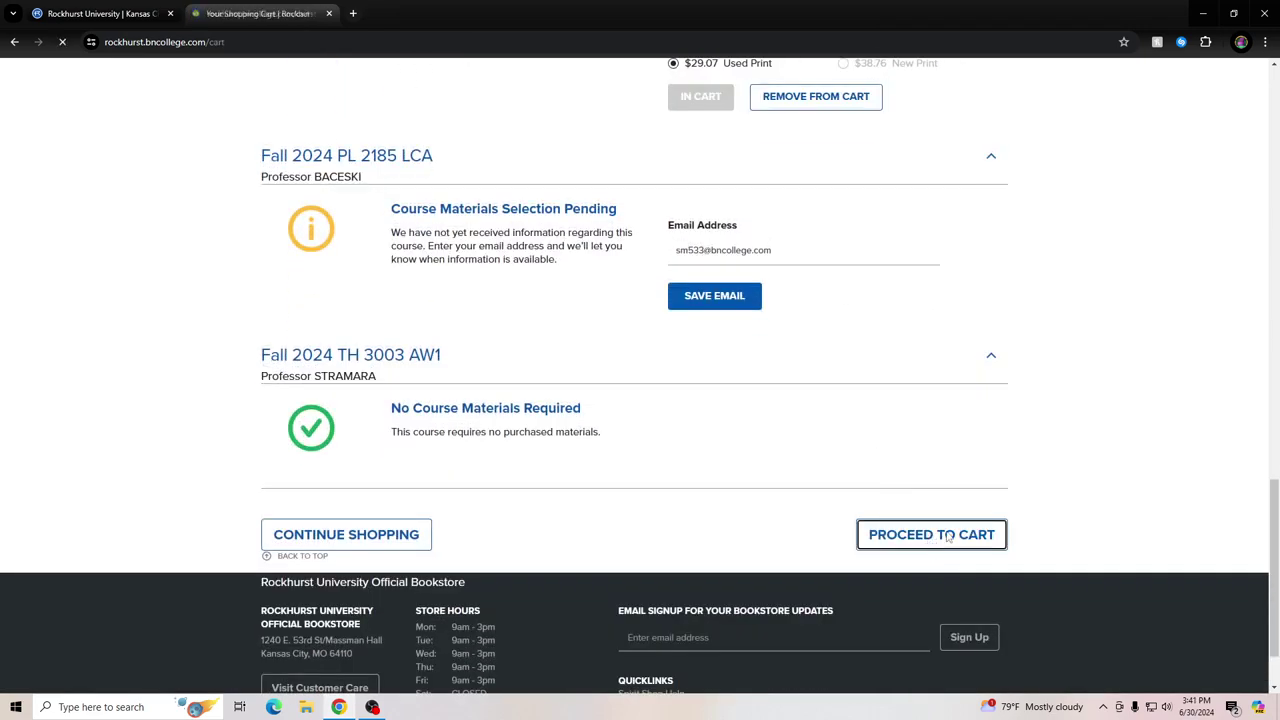
{"action": "scroll", "coordinate": [648, 479], "scroll_direction": "down", "scroll_amount": 4}
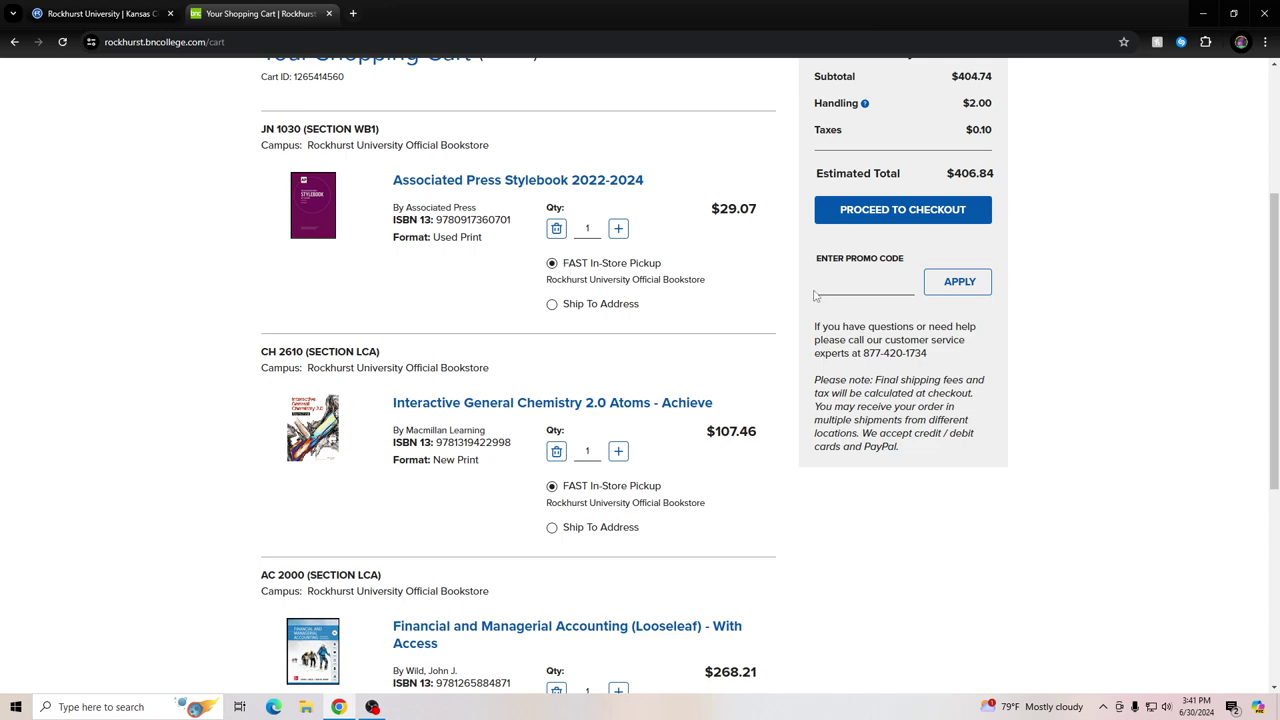
{"action": "scroll", "coordinate": [749, 271], "scroll_direction": "down", "scroll_amount": 3}
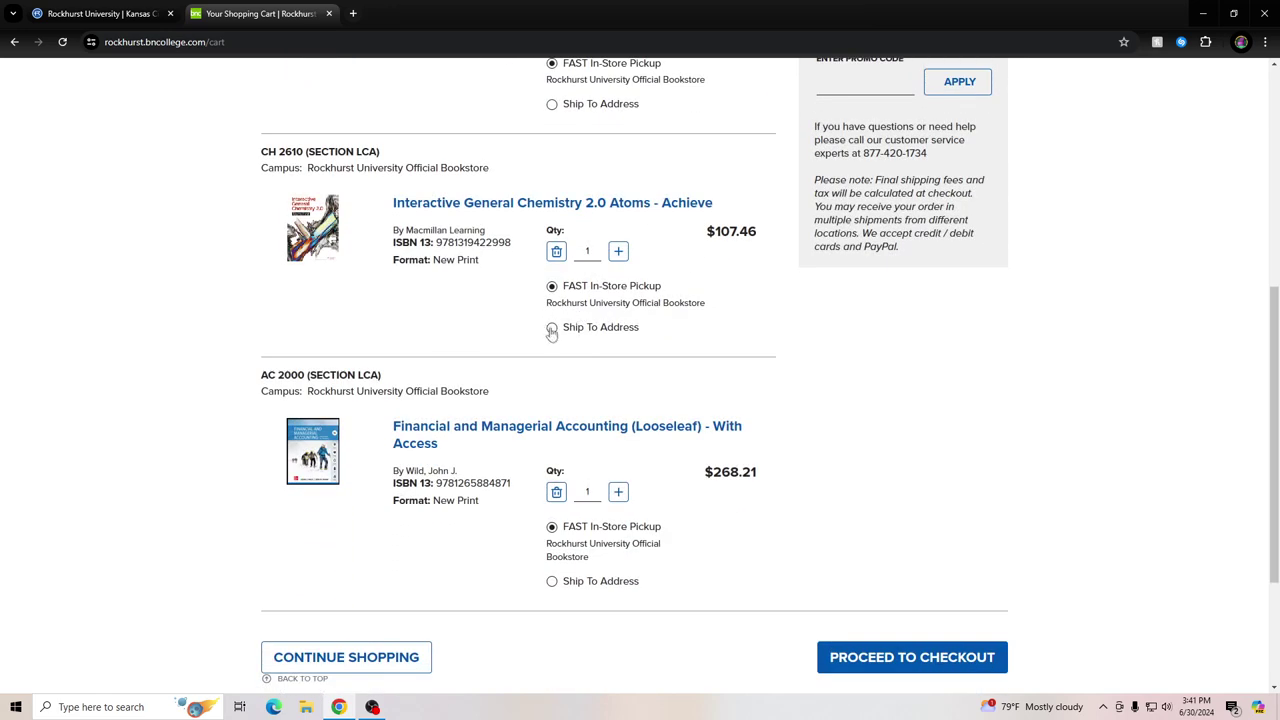
{"action": "left_click", "coordinate": [552, 330]}
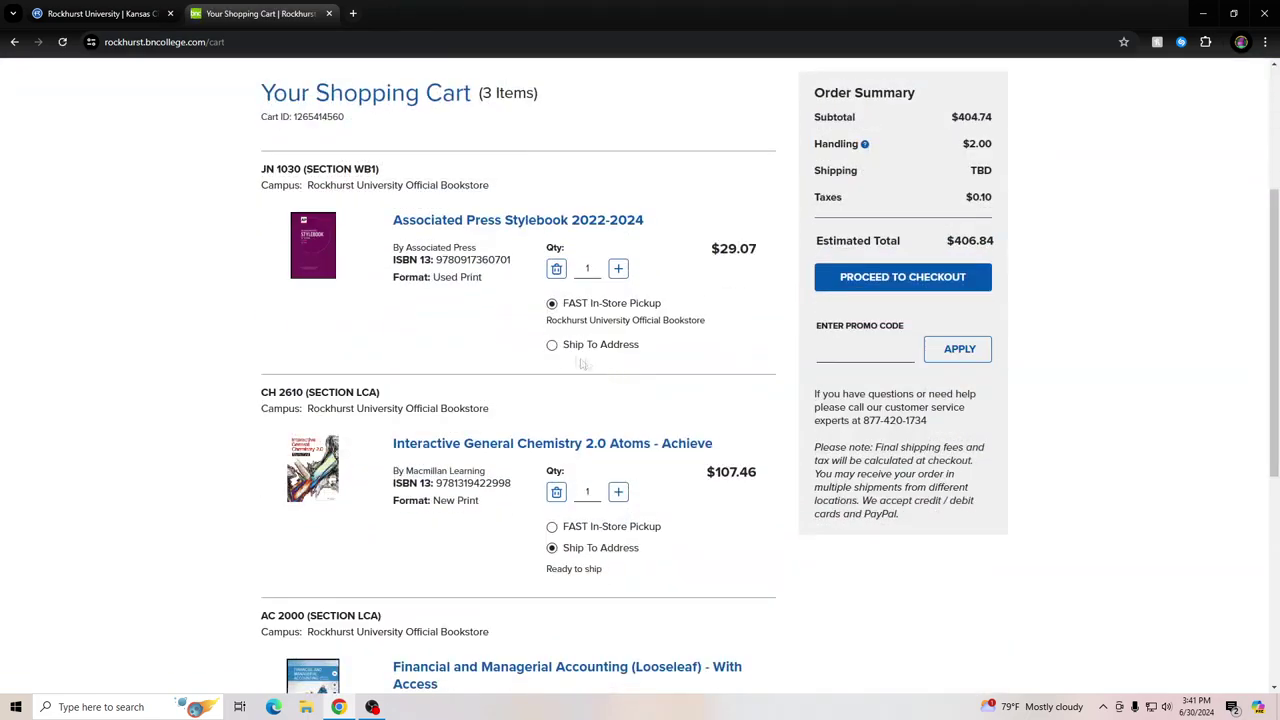
{"action": "scroll", "coordinate": [615, 435], "scroll_direction": "down", "scroll_amount": 5}
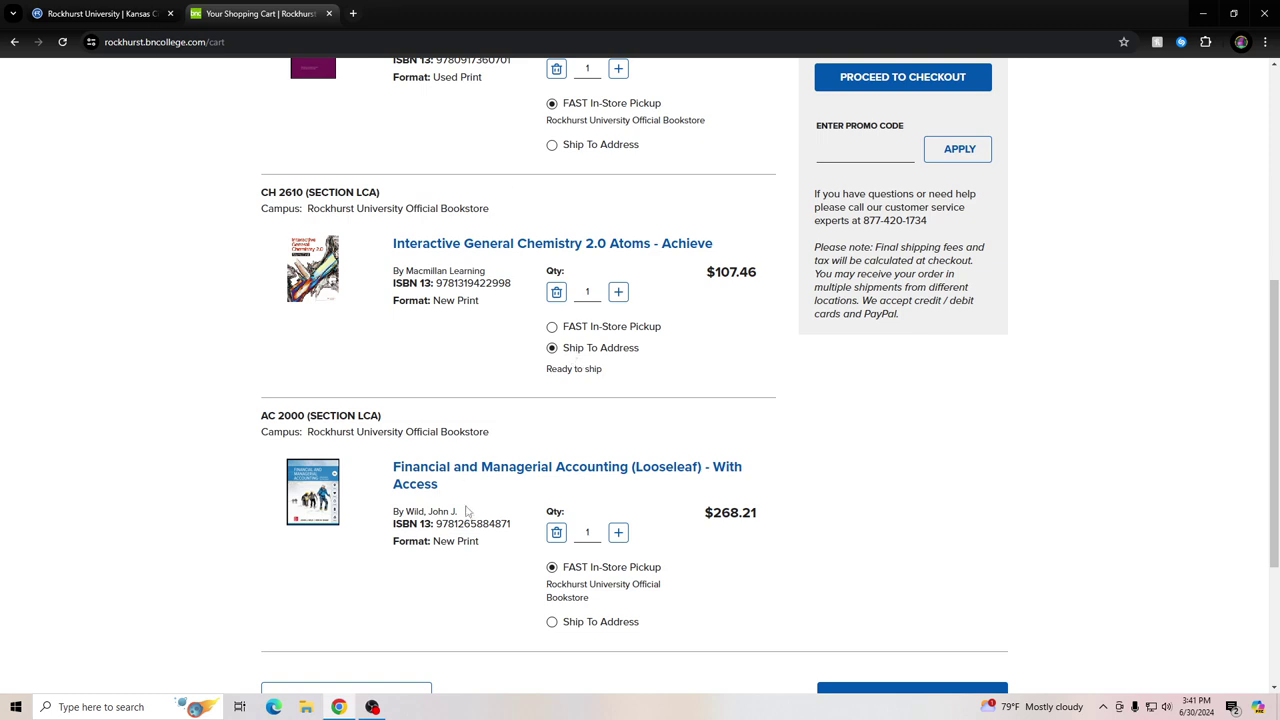
{"action": "left_click", "coordinate": [552, 328]}
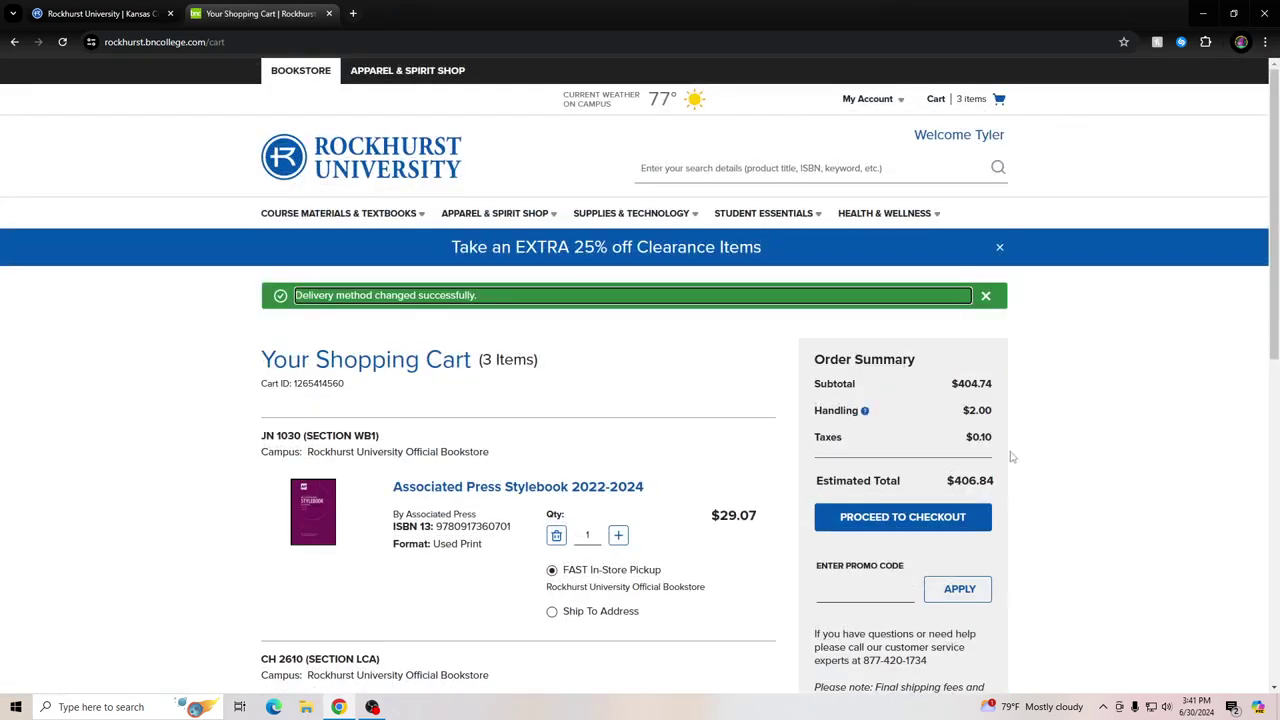
{"action": "scroll", "coordinate": [1054, 410], "scroll_direction": "down", "scroll_amount": 1}
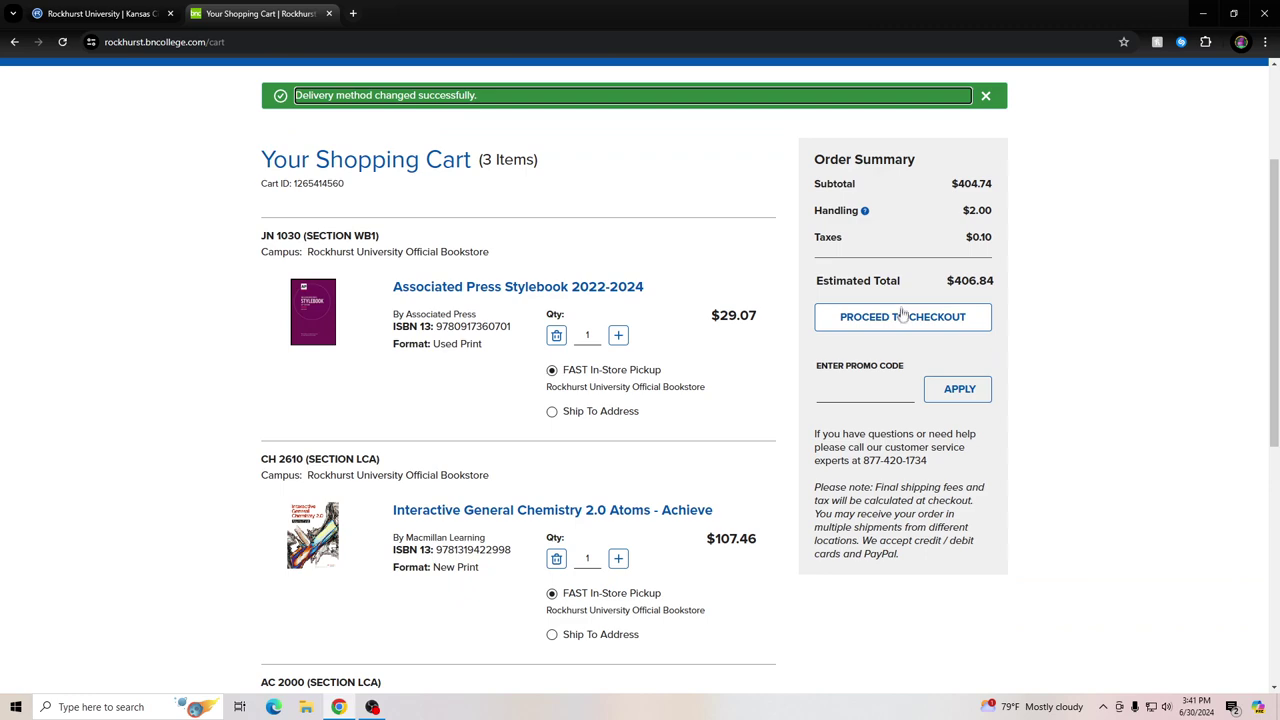
{"action": "left_click", "coordinate": [902, 317]}
Accept the book-condition notice, set the pickup person to I'll pick them up, and continue
{"action": "left_click", "coordinate": [641, 474]}
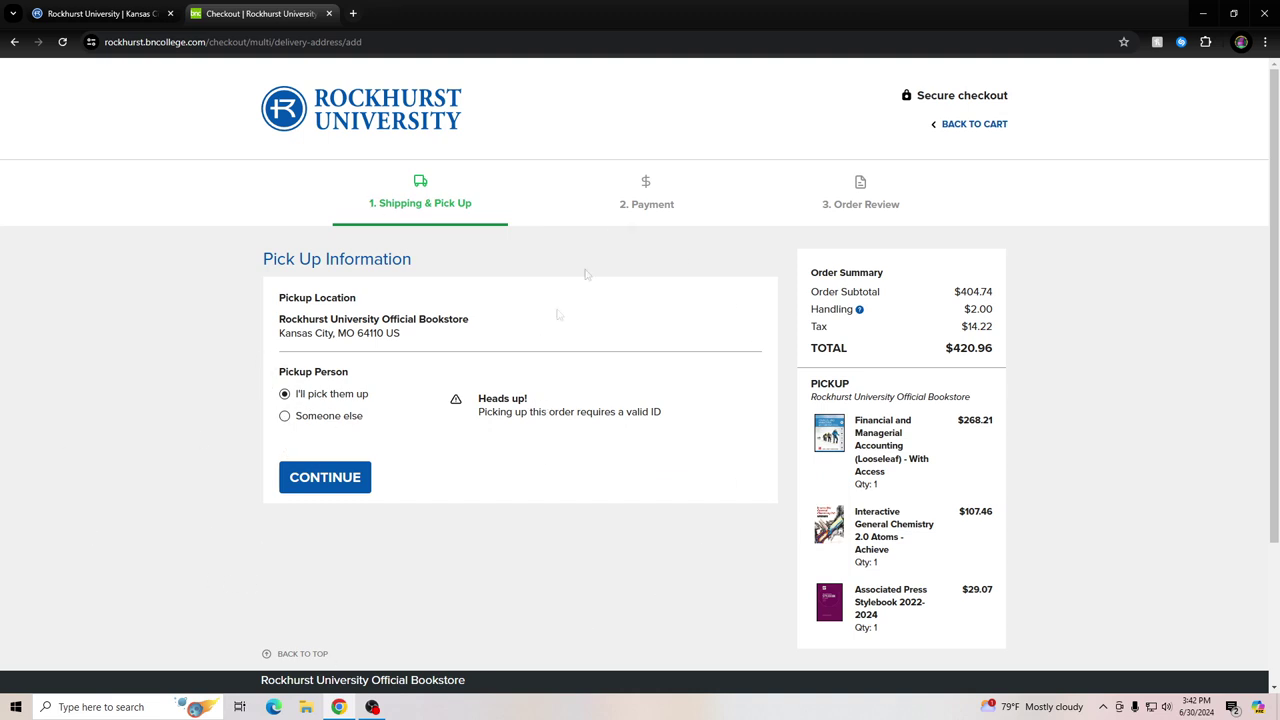
{"action": "left_click", "coordinate": [284, 417]}
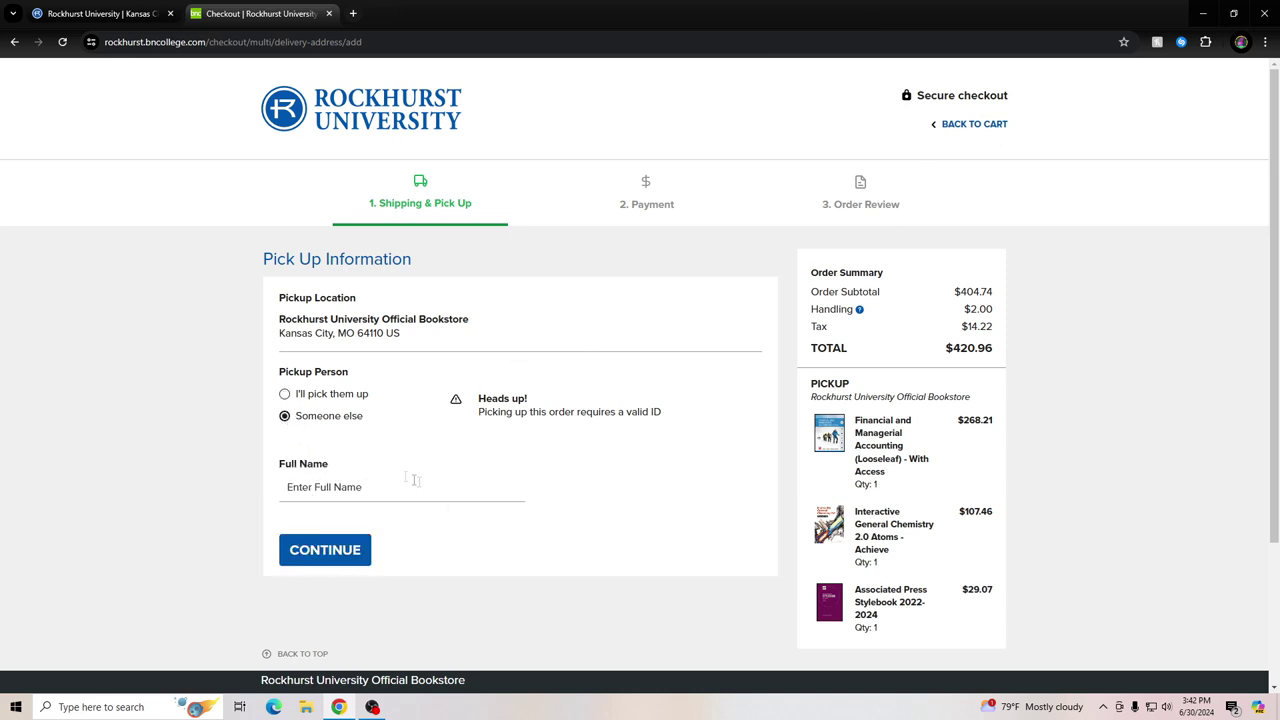
{"action": "left_click", "coordinate": [285, 395]}
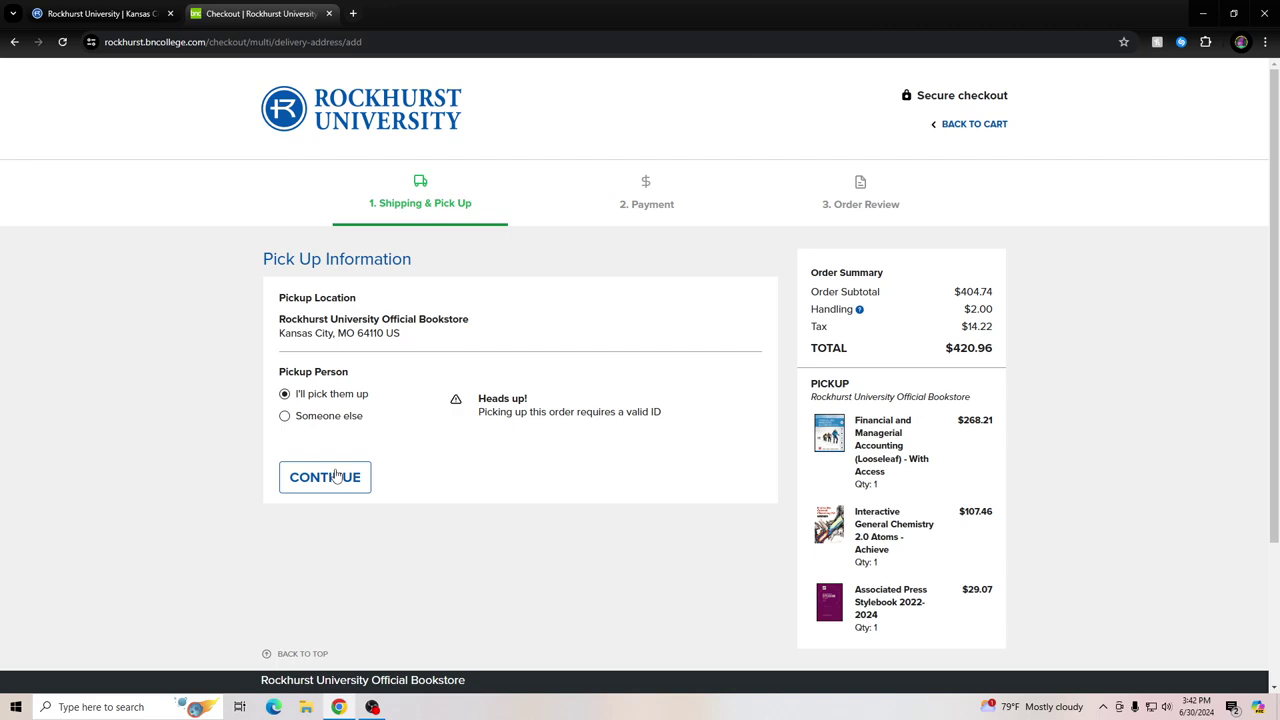
{"action": "left_click", "coordinate": [342, 477]}
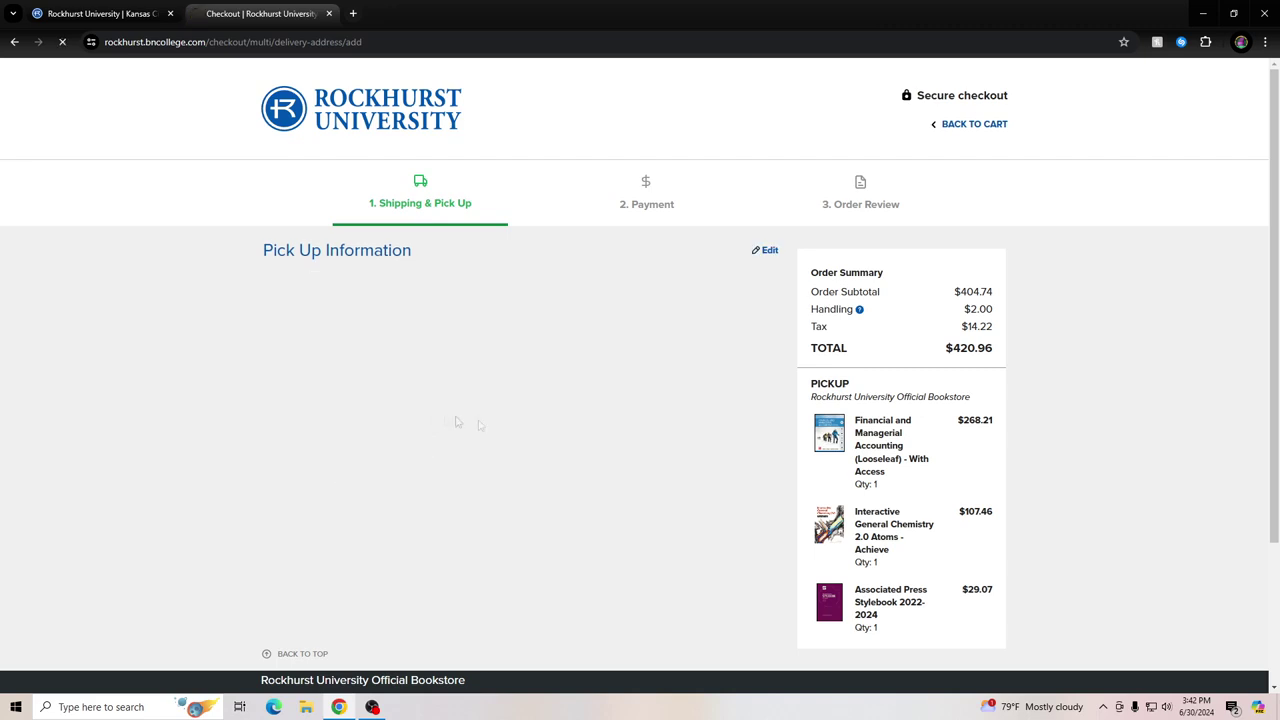
{"action": "scroll", "coordinate": [634, 366], "scroll_direction": "down", "scroll_amount": 1}
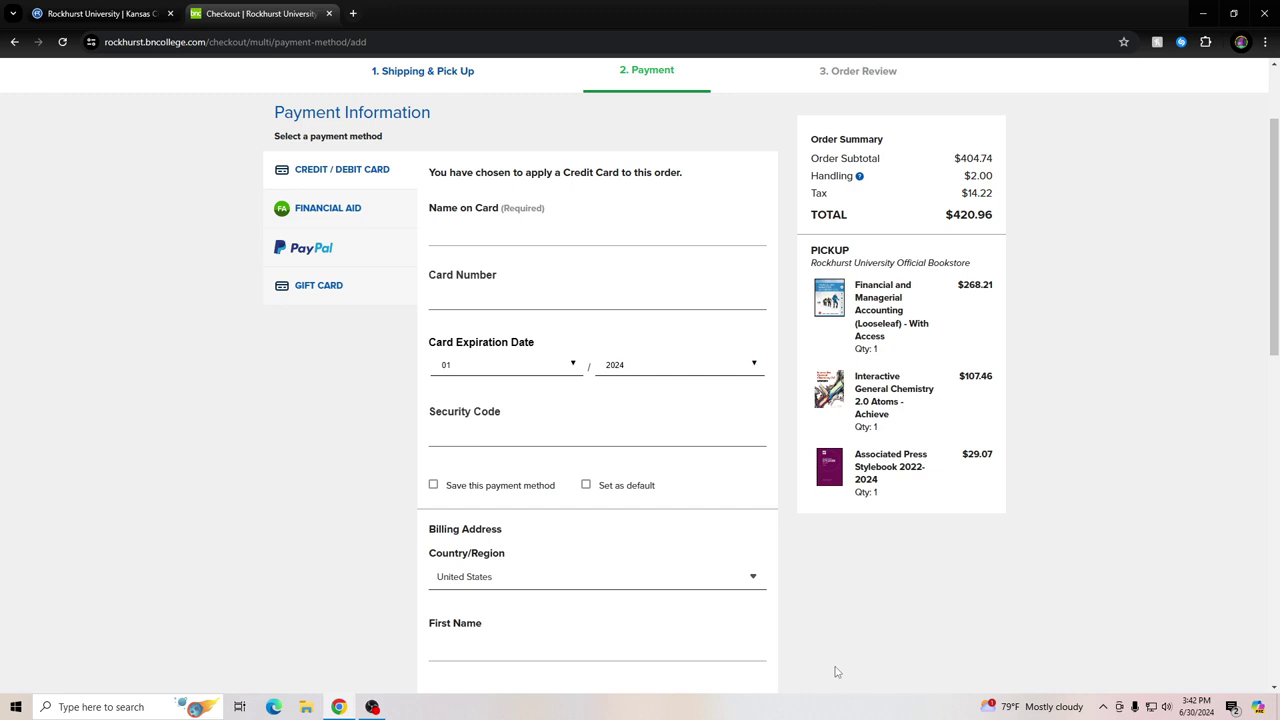
Pay with Financial Aid from the Internal Provider and enter the student ID number
{"action": "left_click", "coordinate": [338, 213]}
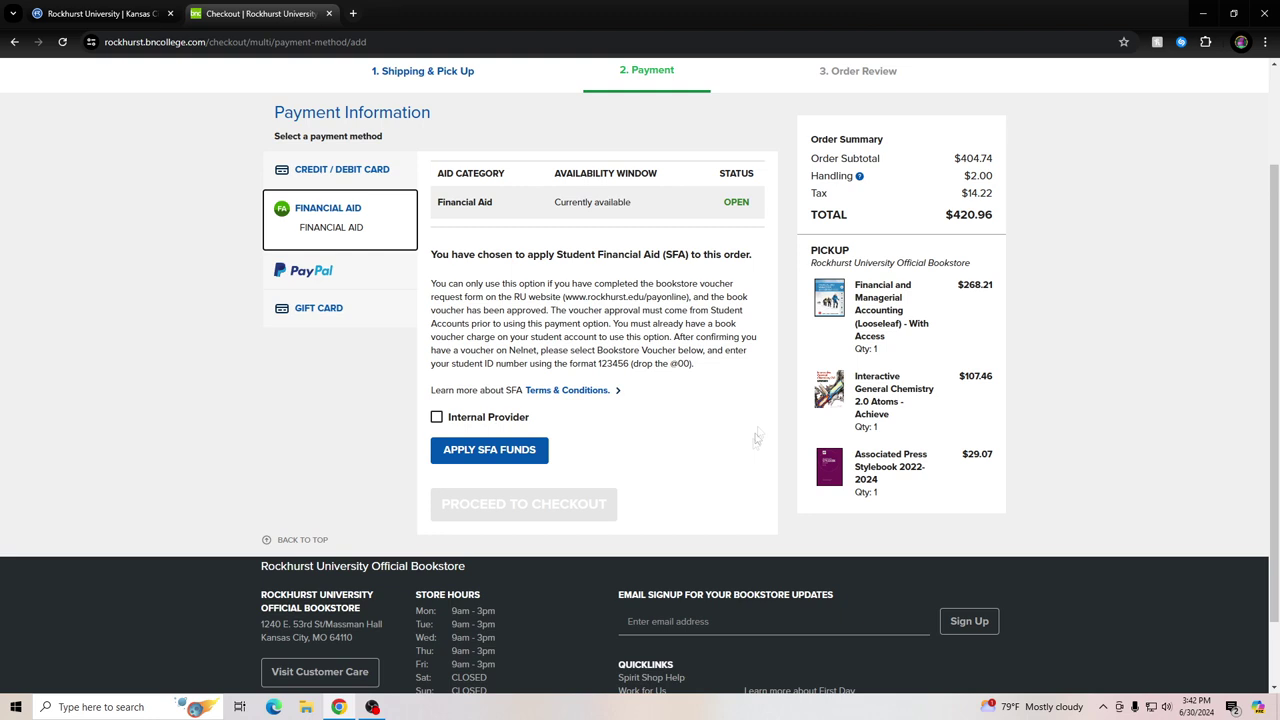
{"action": "left_click_drag", "start_coordinate": [432, 281], "coordinate": [720, 365]}
{"action": "left_click", "coordinate": [720, 366]}
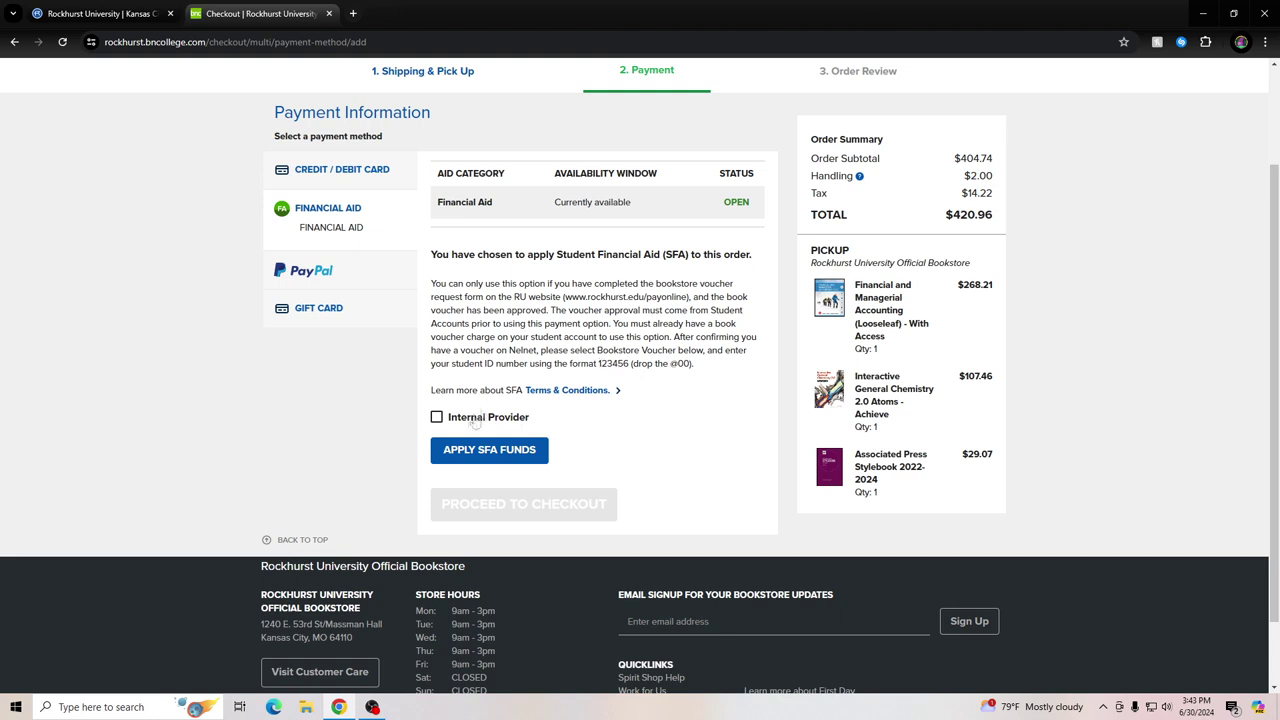
{"action": "left_click", "coordinate": [437, 420]}
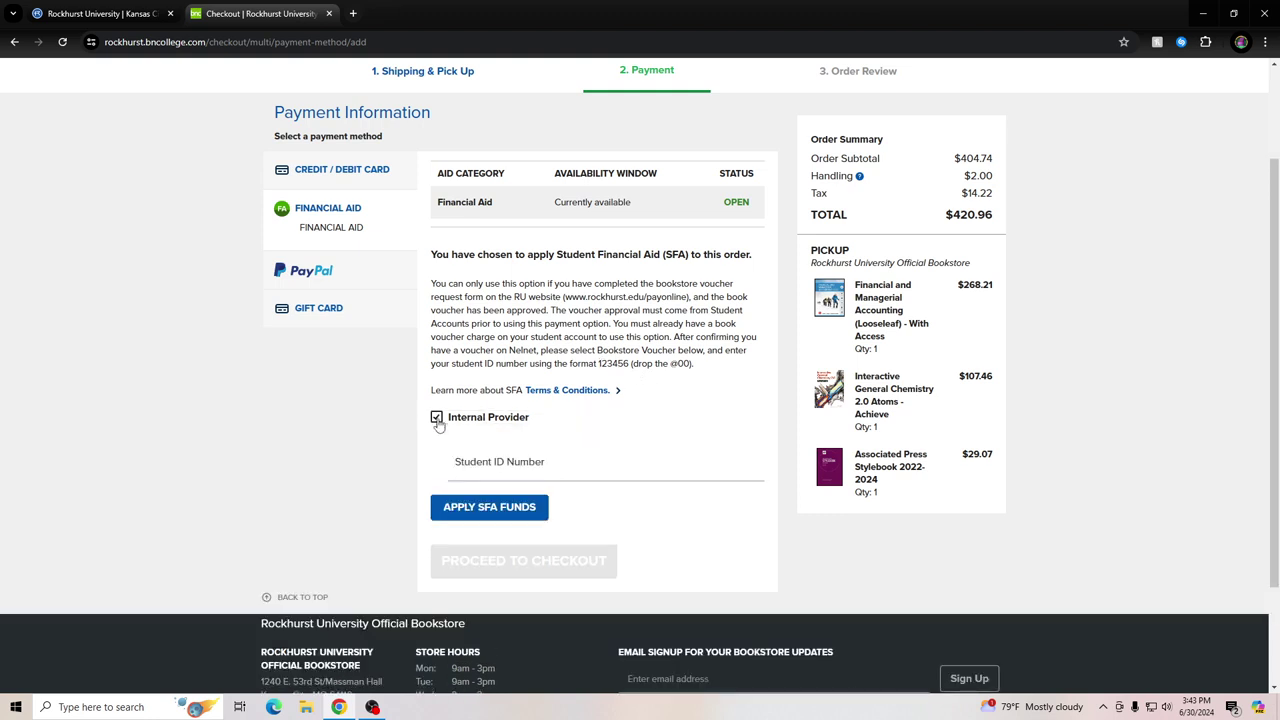
{"action": "left_click", "coordinate": [485, 462]}
{"action": "type", "text": "123456"}
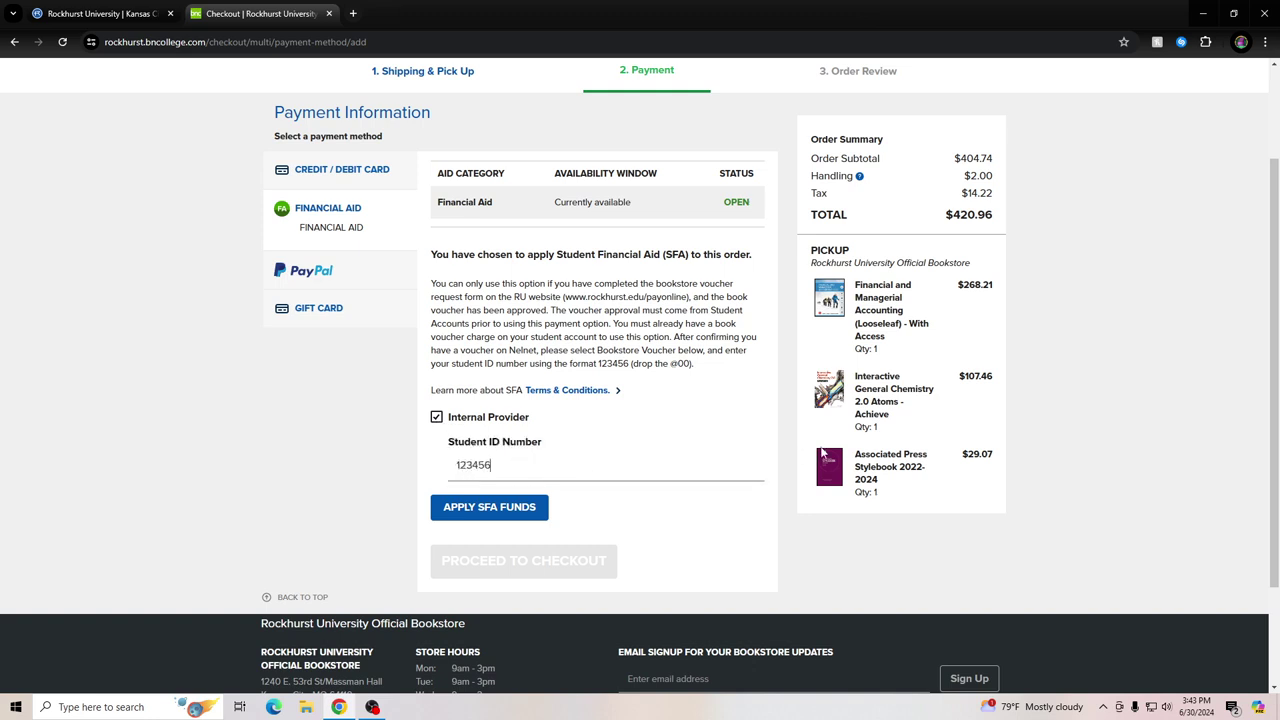